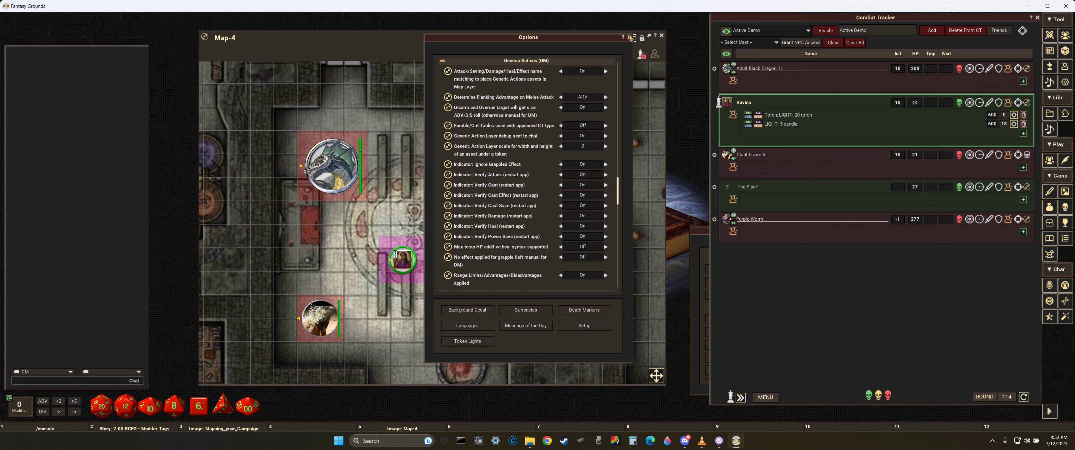
- Close the options and apply the Charmed condition to the Purple Worm, Adult Black Dragon 11, Giant Lizard 5 and 'The Piper' tokens
left_click(629, 38)
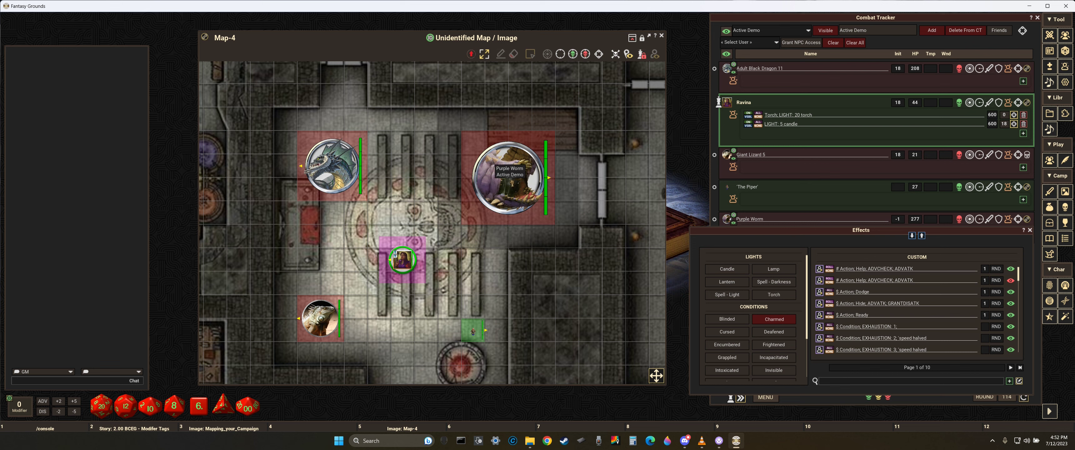
left_click_drag(511, 182, 509, 182)
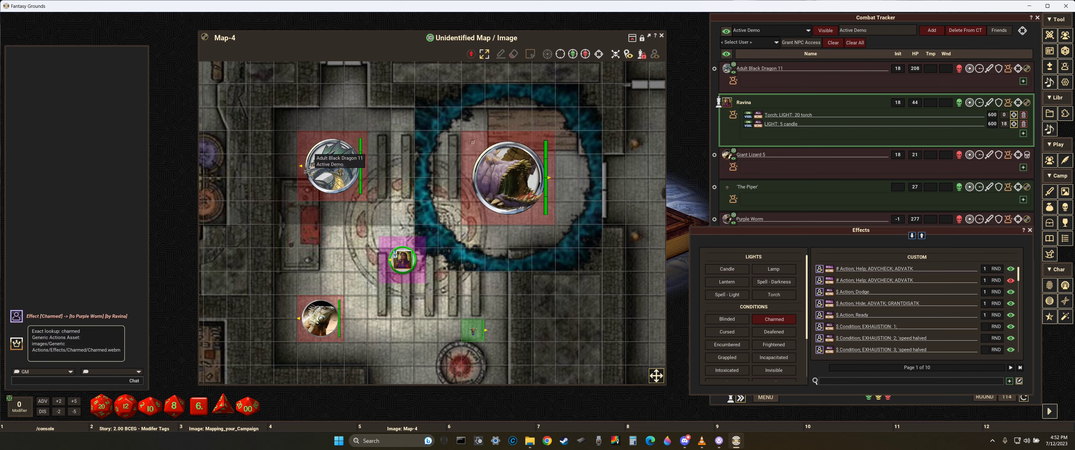
left_click_drag(331, 167, 333, 167)
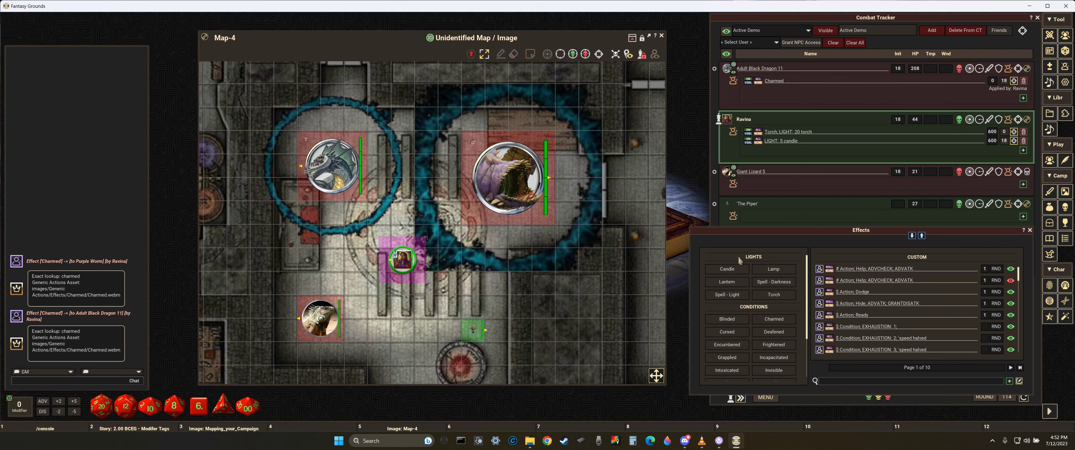
left_click_drag(783, 320, 733, 320)
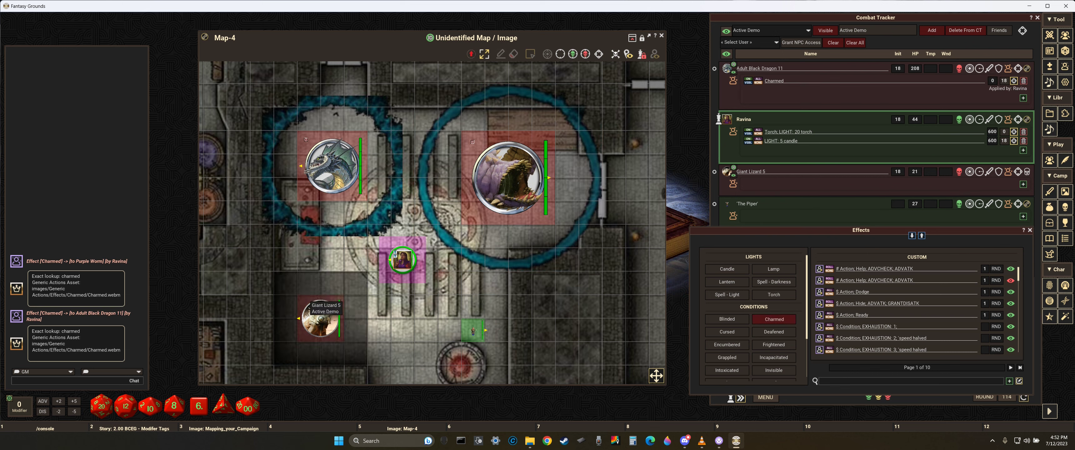
left_click_drag(321, 310, 322, 314)
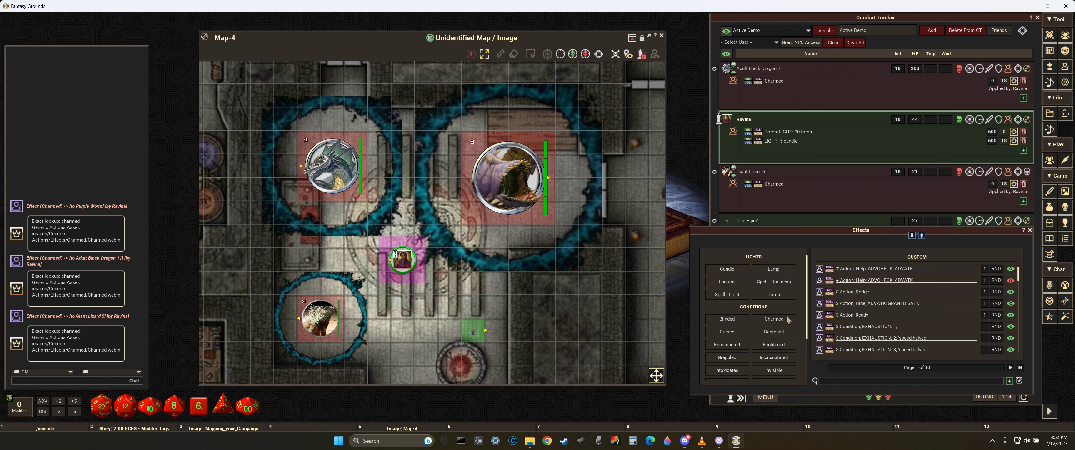
left_click_drag(771, 324, 487, 330)
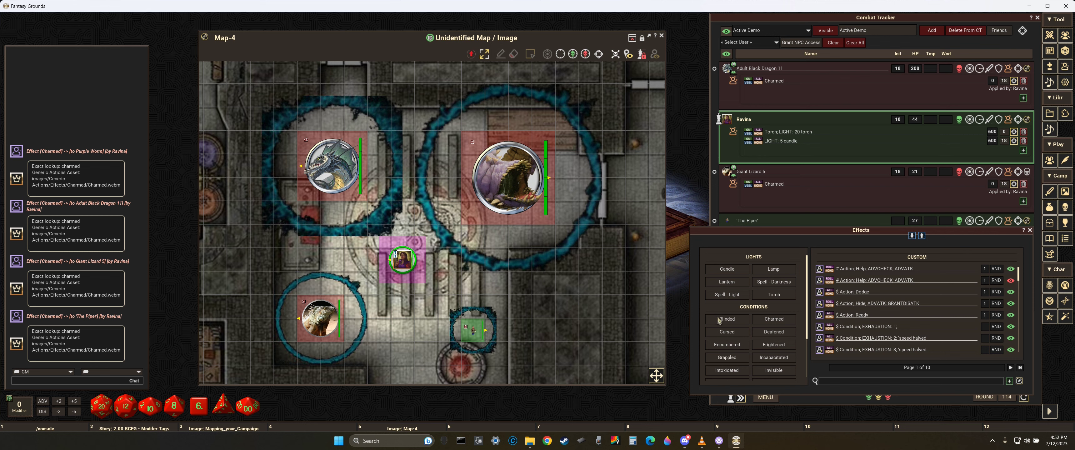
- Apply the Blinded condition to the Purple Worm, Adult Black Dragon 11, Giant Lizard 5 and 'The Piper' tokens
left_click_drag(721, 321, 521, 184)
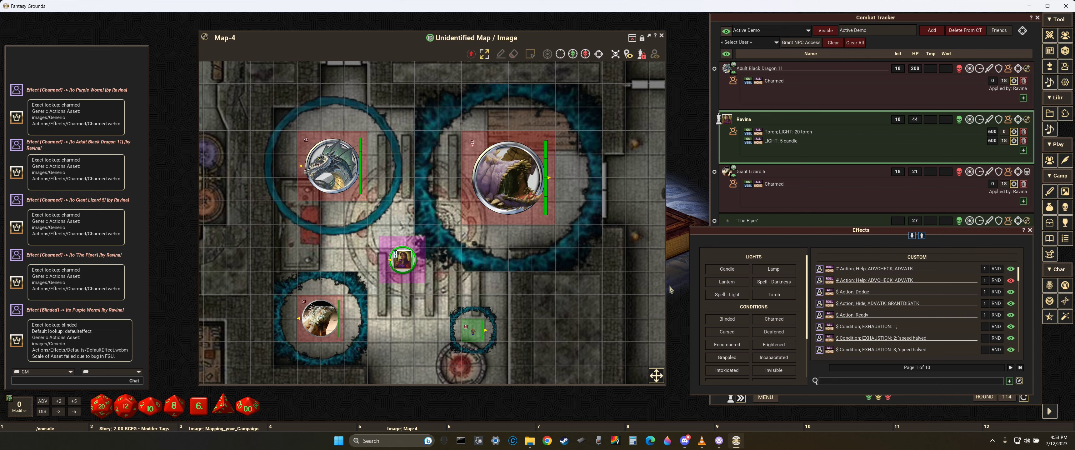
left_click_drag(728, 321, 522, 191)
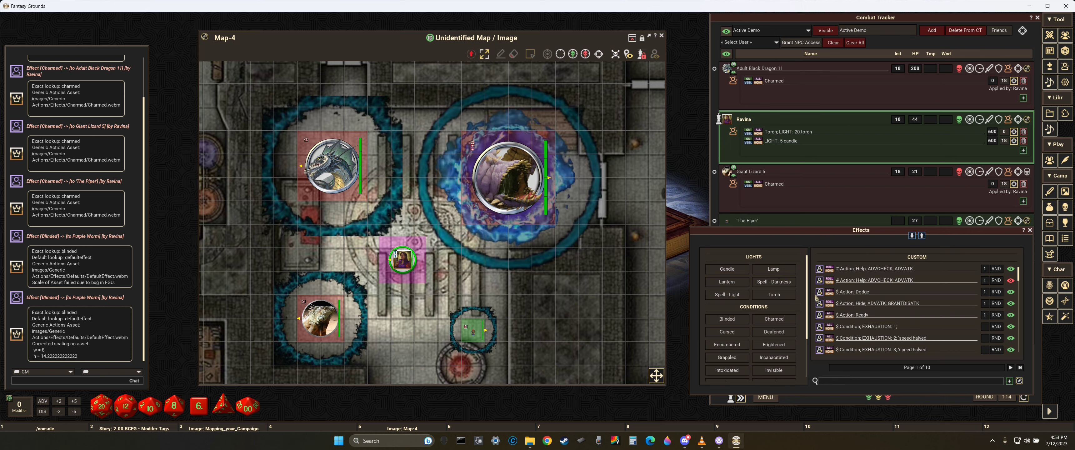
left_click_drag(742, 319, 325, 164)
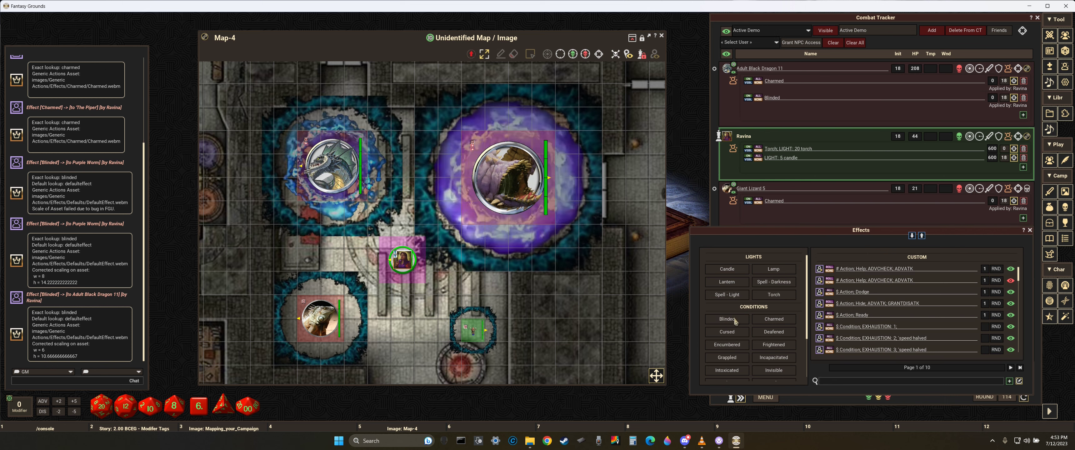
left_click_drag(640, 326, 321, 319)
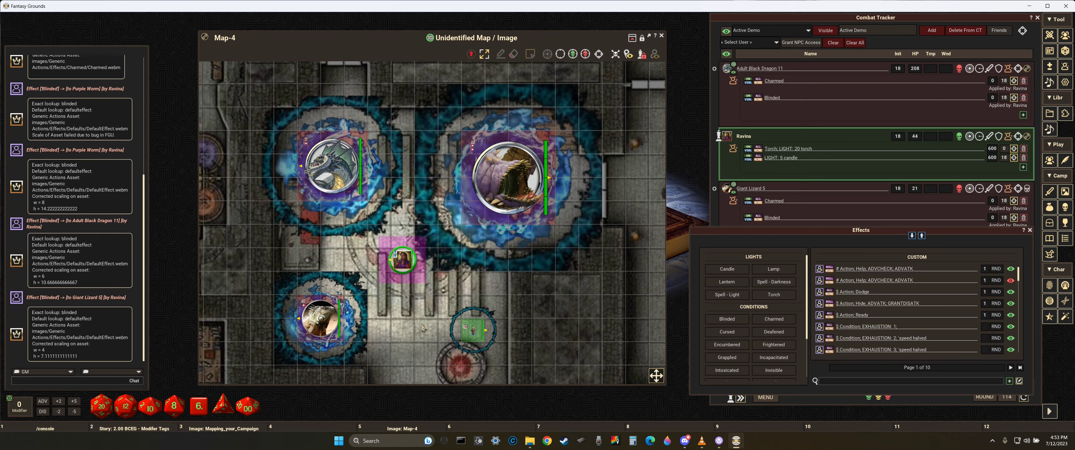
left_click_drag(727, 319, 470, 334)
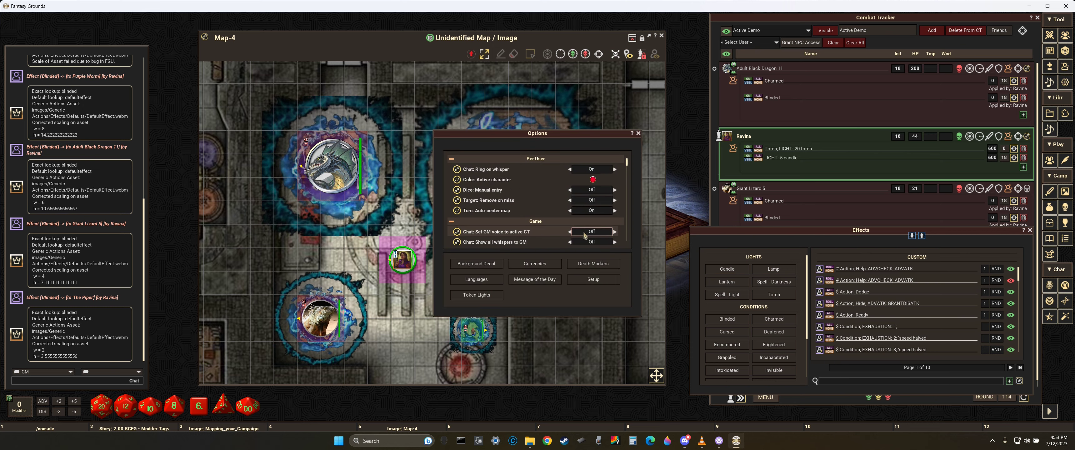
- Set the Generic Action Layer scale for assets under a token to 1.5 and move the options clear of the map tokens
scroll(583, 231, "down", 4)
scroll(583, 232, "down", 8)
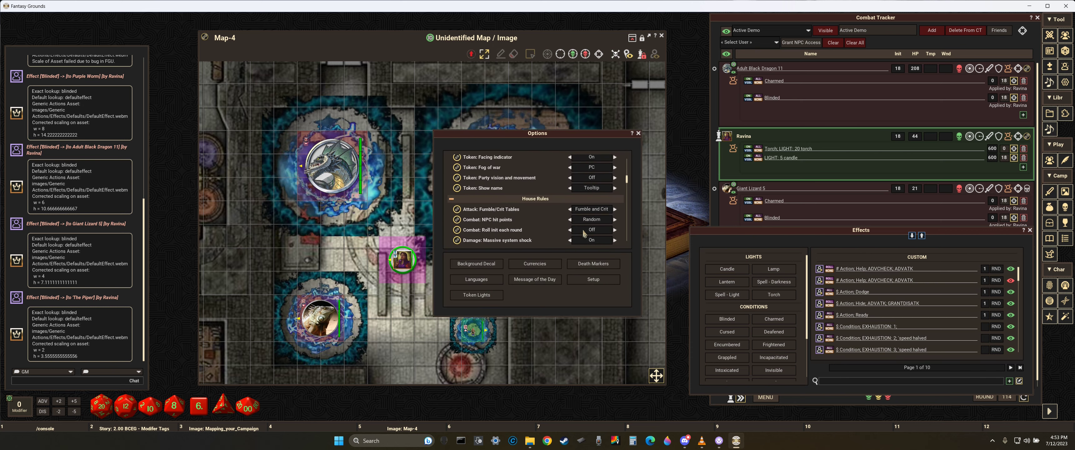
scroll(583, 233, "down", 8)
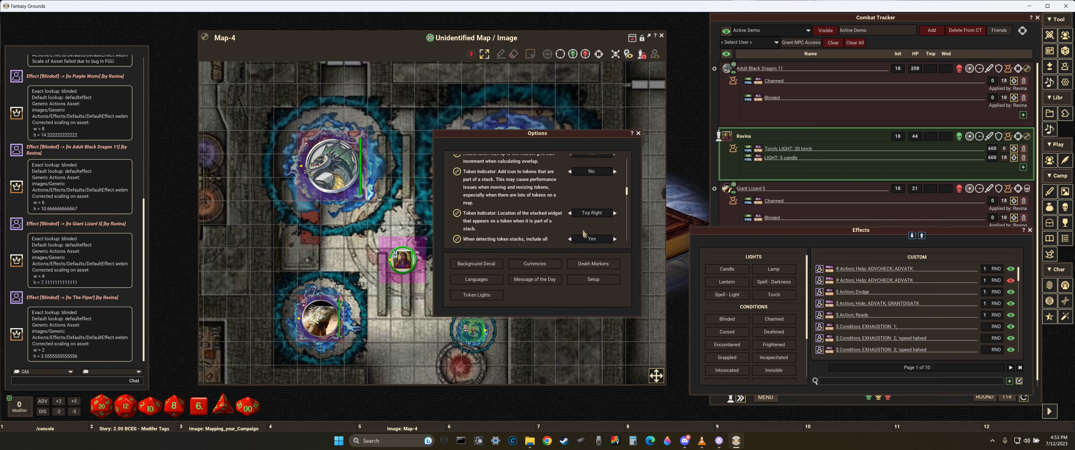
scroll(583, 230, "down", 8)
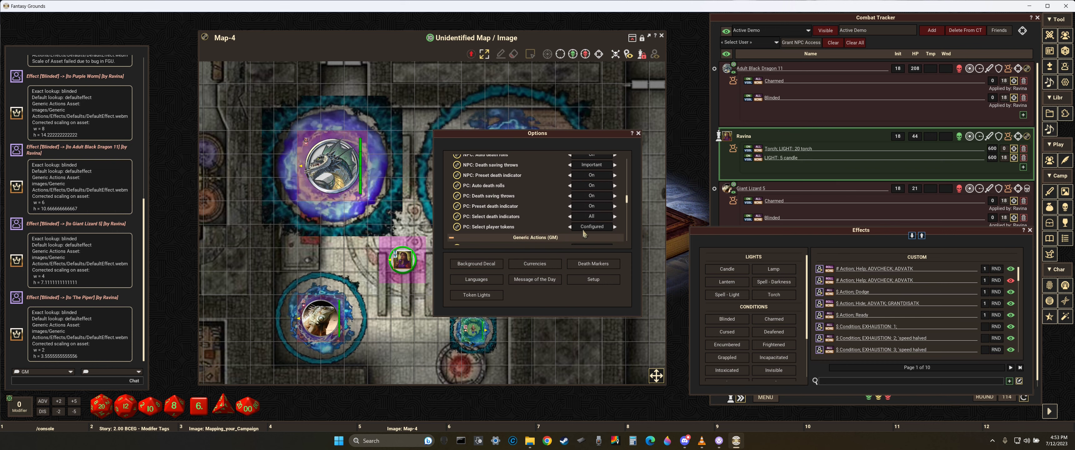
scroll(583, 233, "down", 6)
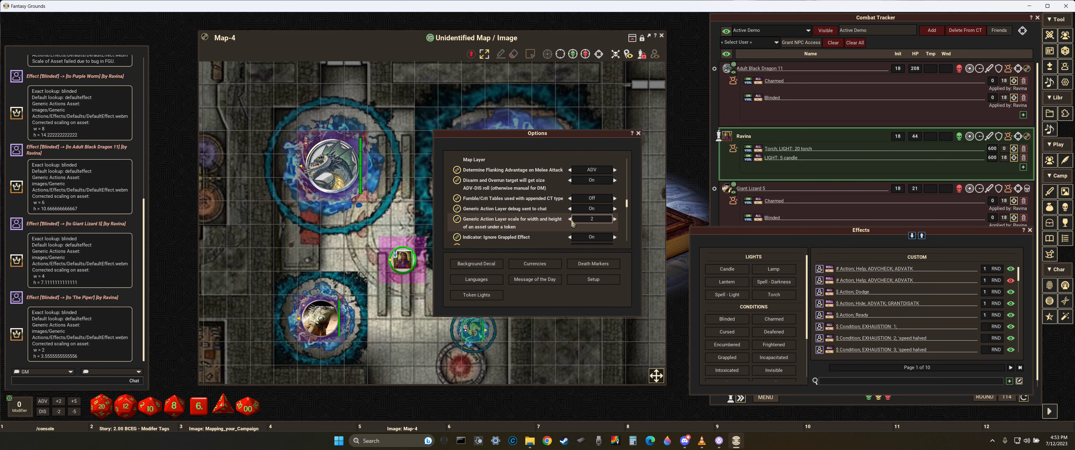
left_click(573, 224)
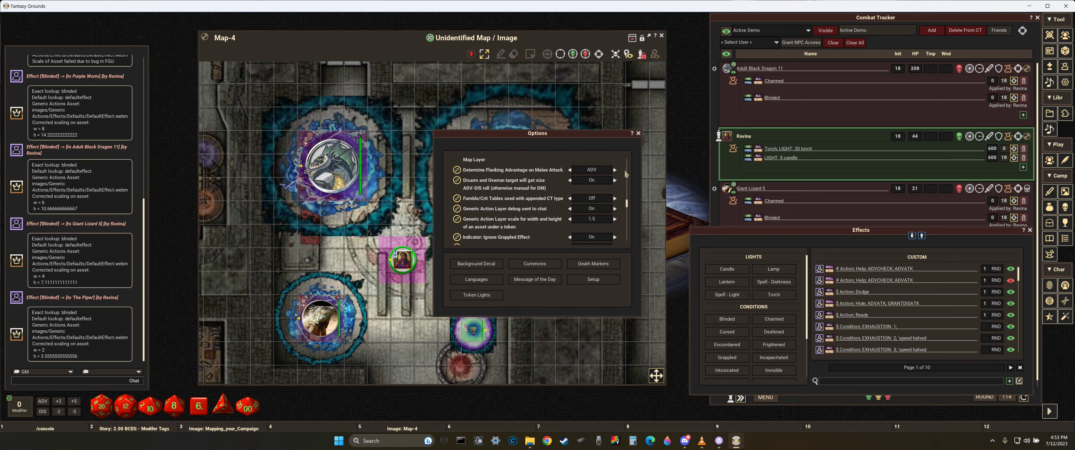
left_click_drag(612, 139, 663, 308)
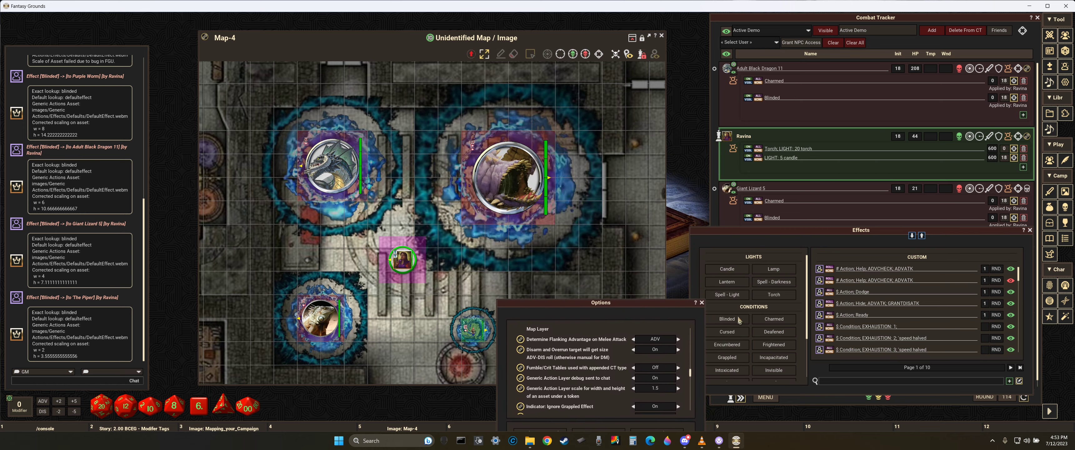
- Reapply the Blinded condition to all four creature tokens using the 1.5 asset scale
left_click(522, 276)
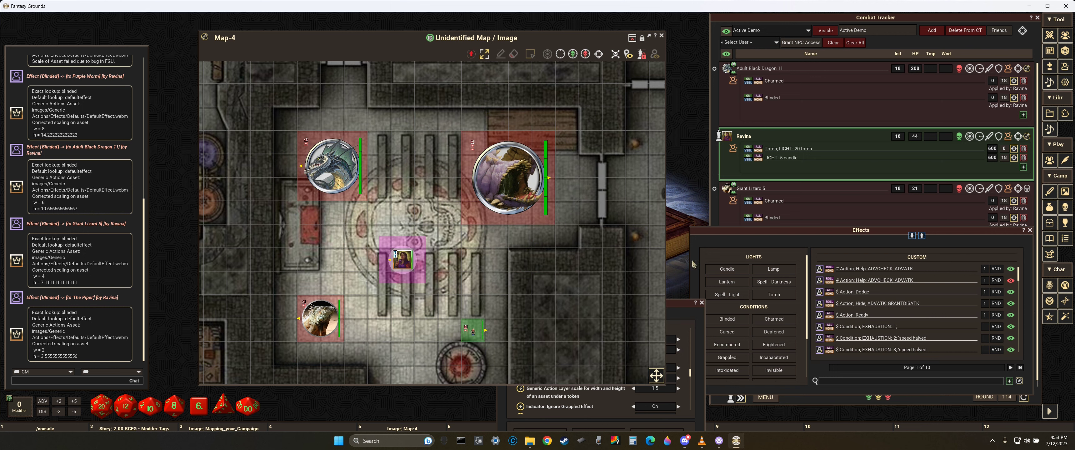
left_click_drag(726, 319, 501, 183)
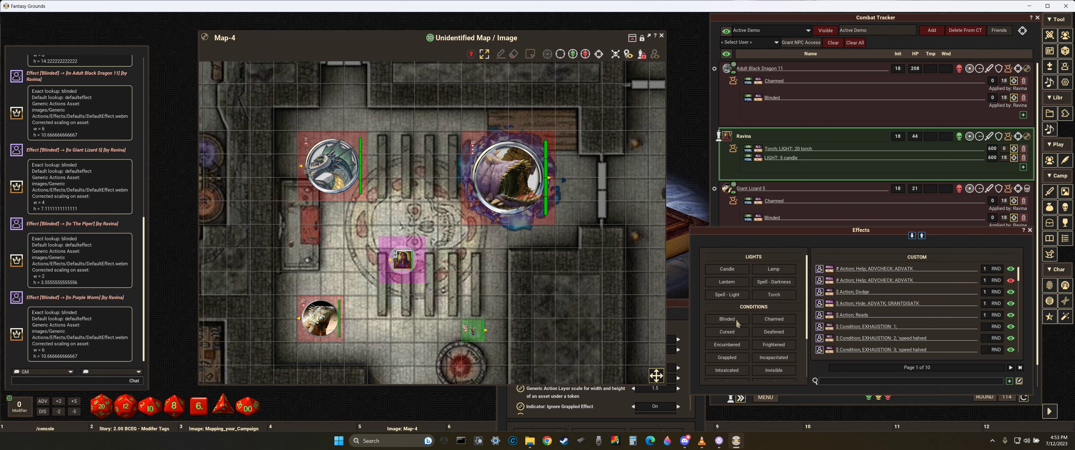
left_click_drag(330, 175, 330, 175)
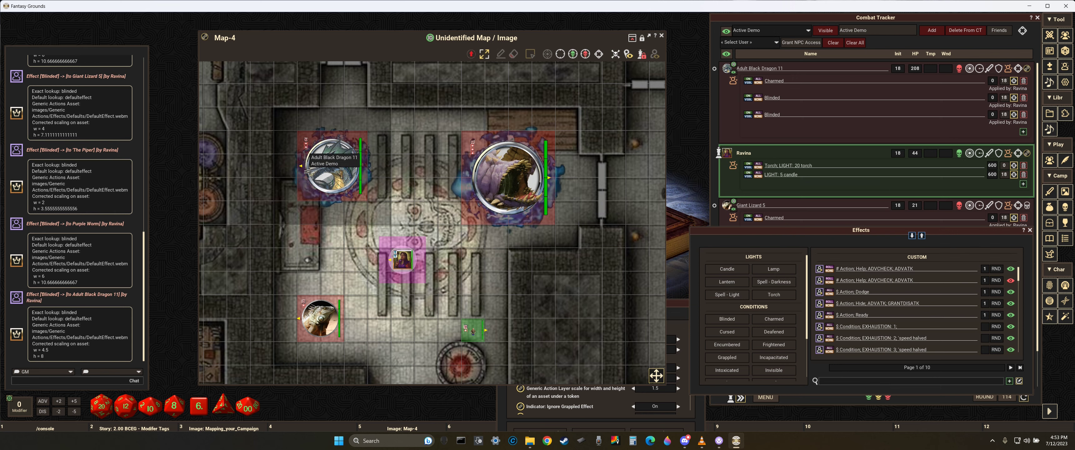
left_click_drag(732, 320, 334, 329)
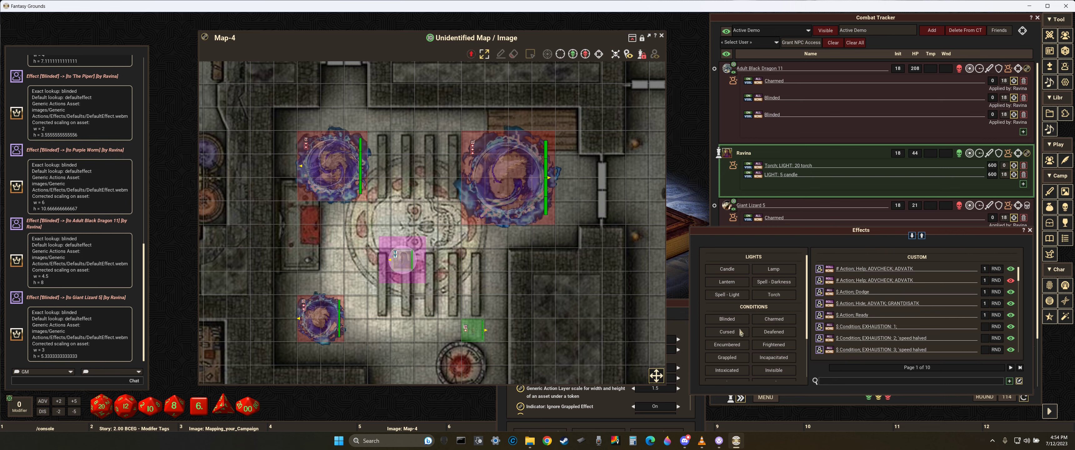
left_click_drag(731, 320, 473, 330)
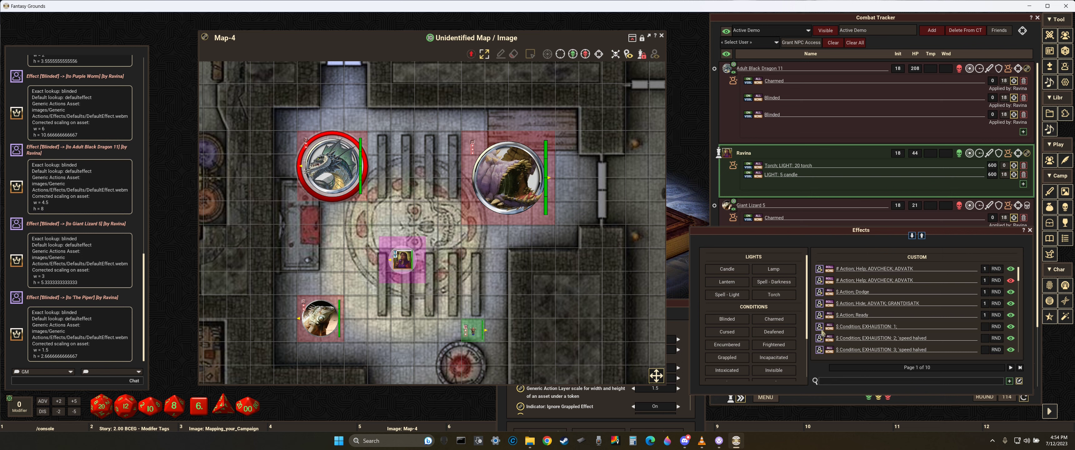
- Close the effects list and target the Purple Worm, Adult Black Dragon 11, Giant Lizard 5 and 'The Piper' with Ravina
left_click(1030, 230)
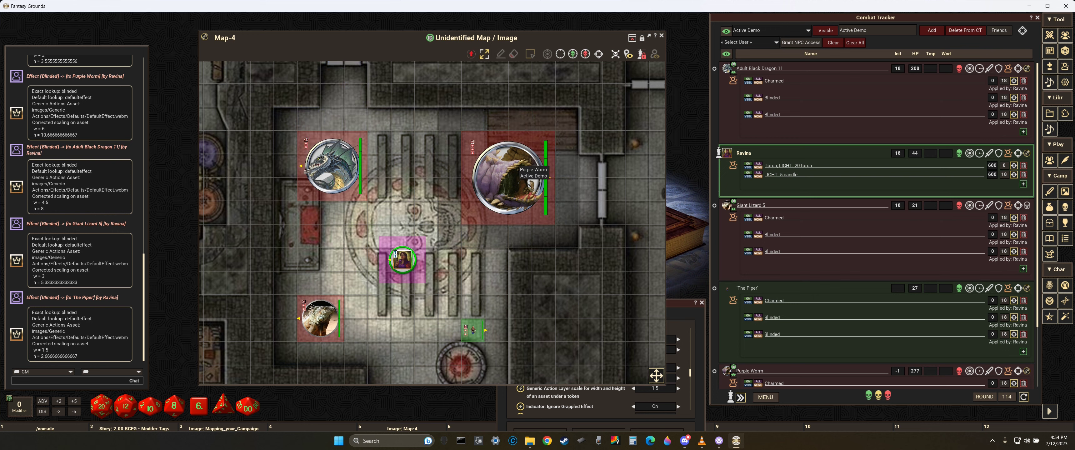
key("ctrl")
left_click(506, 171, "ctrl")
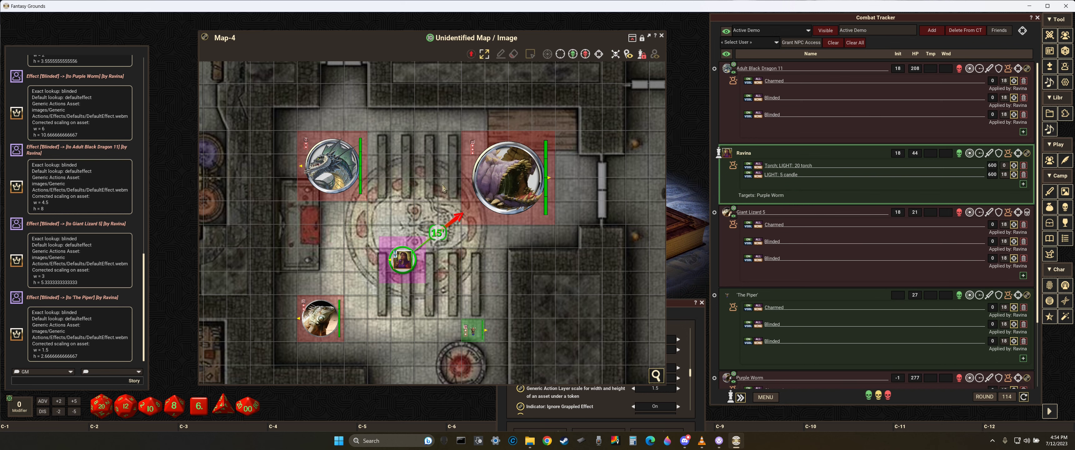
left_click(332, 171, "ctrl")
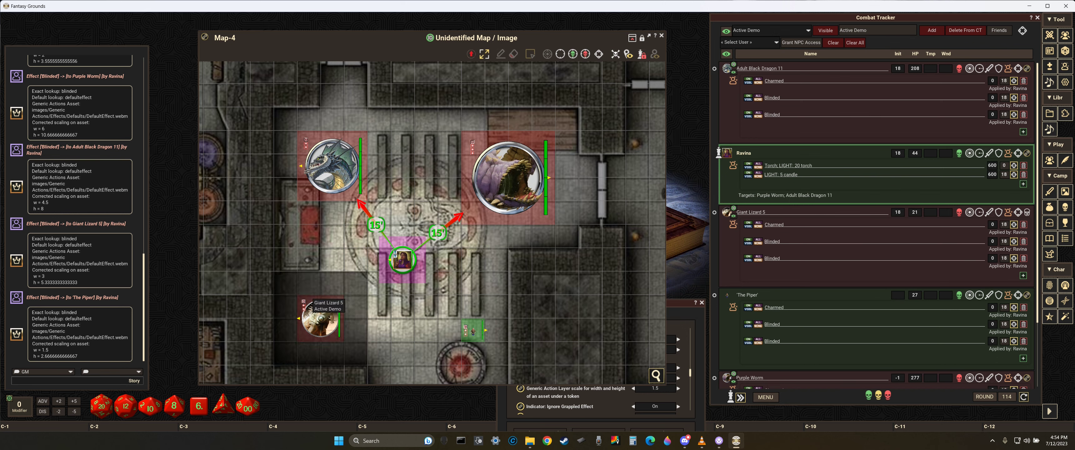
left_click(320, 318, "ctrl")
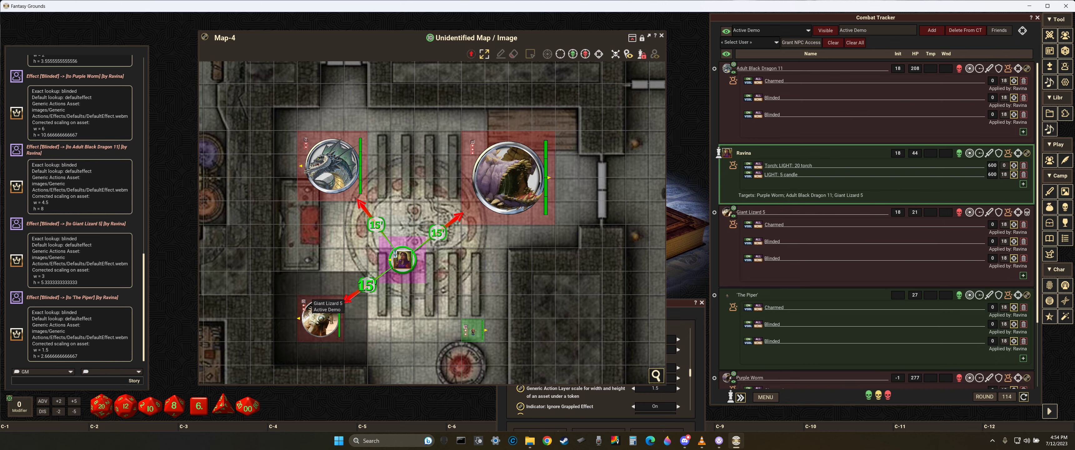
left_click(473, 332, "ctrl")
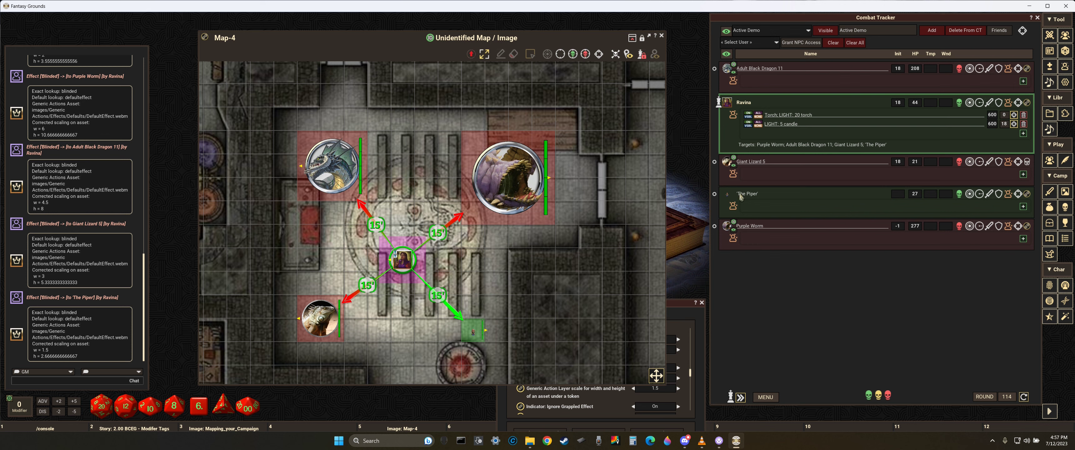
- Roll a Light Crossbow attack from the actions on Ravina's character sheet and allow all sound URL requests
left_click(1028, 103)
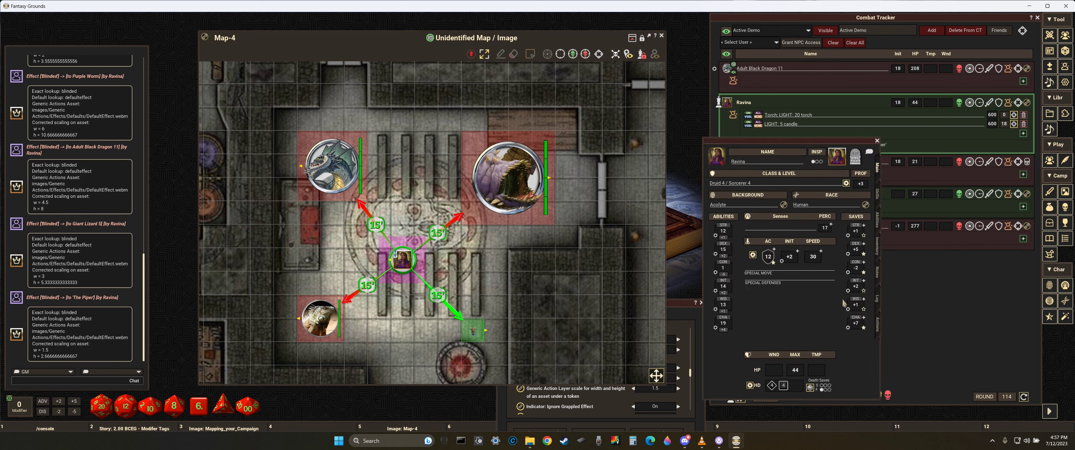
left_click(879, 329)
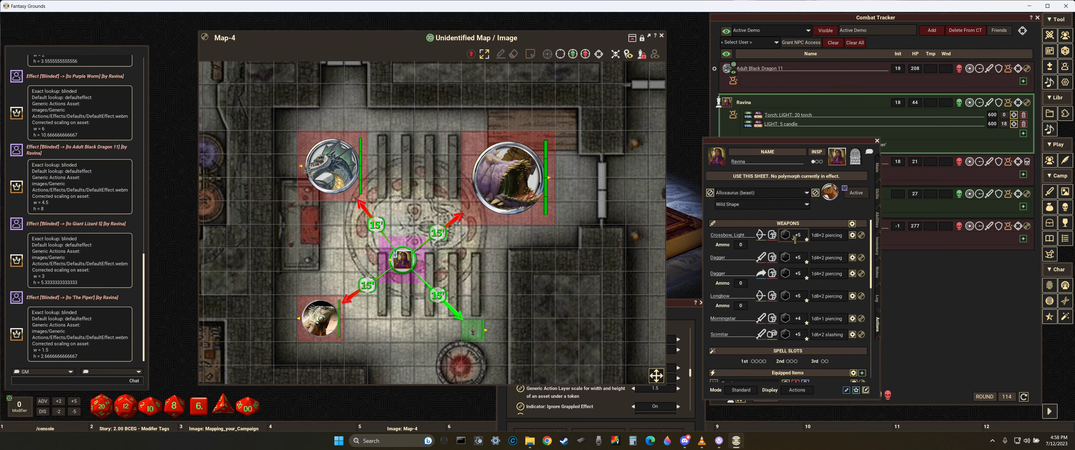
double_click(793, 237)
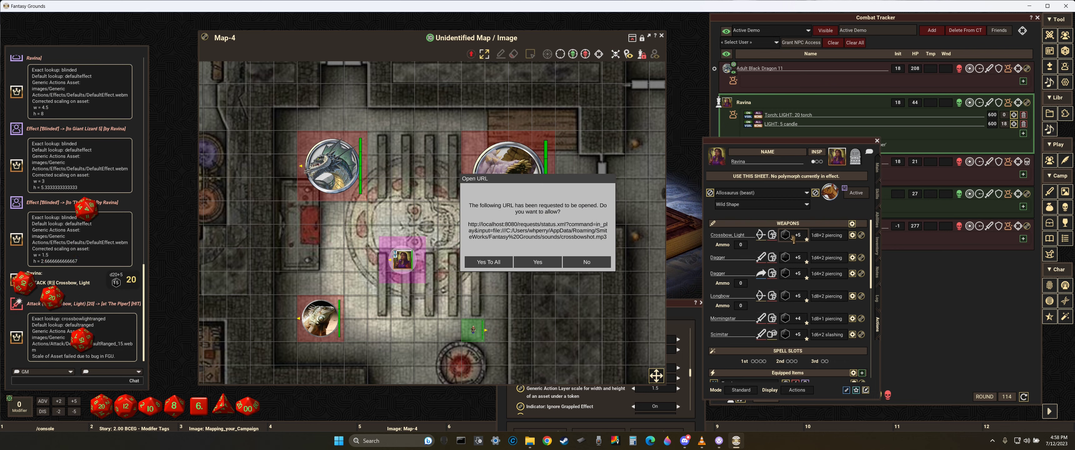
left_click(494, 261)
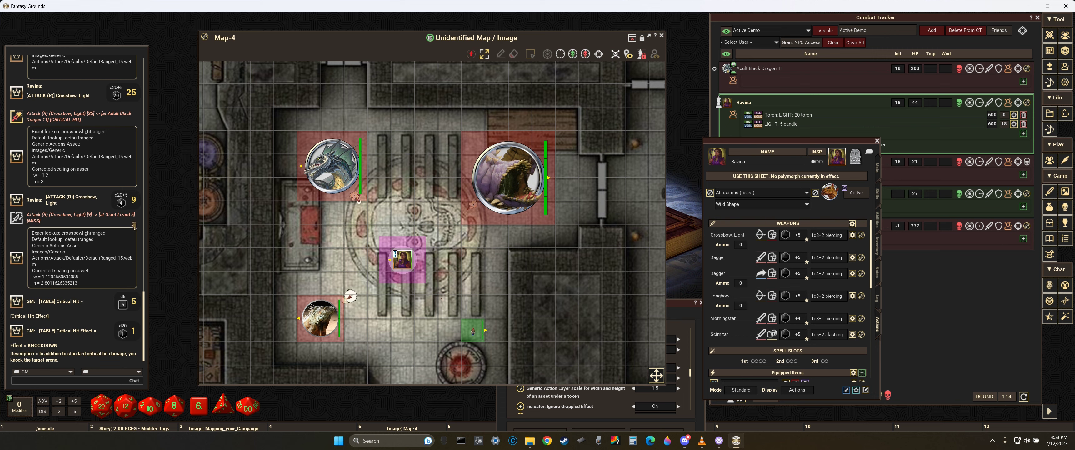
- Review the attack entries in the chat and roll another Light Crossbow attack against the four targets
left_click_drag(144, 303, 145, 270)
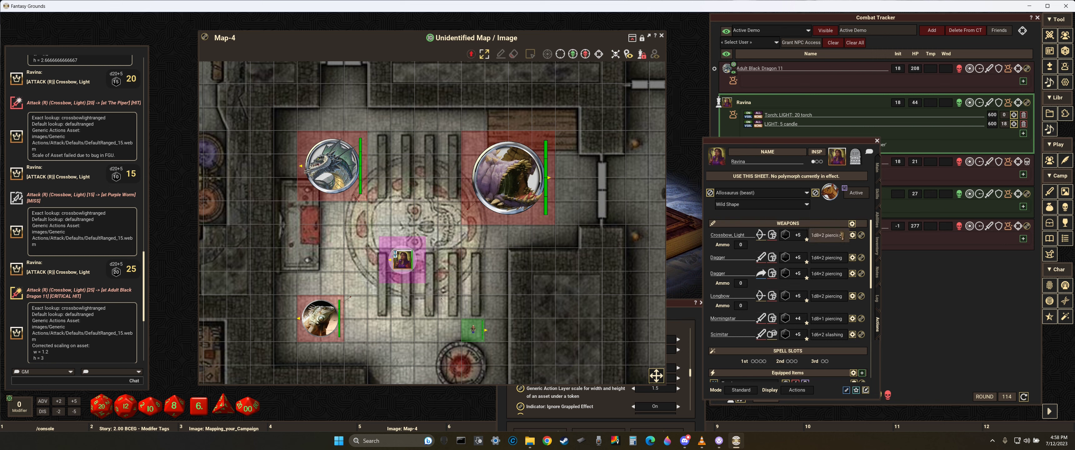
double_click(797, 236)
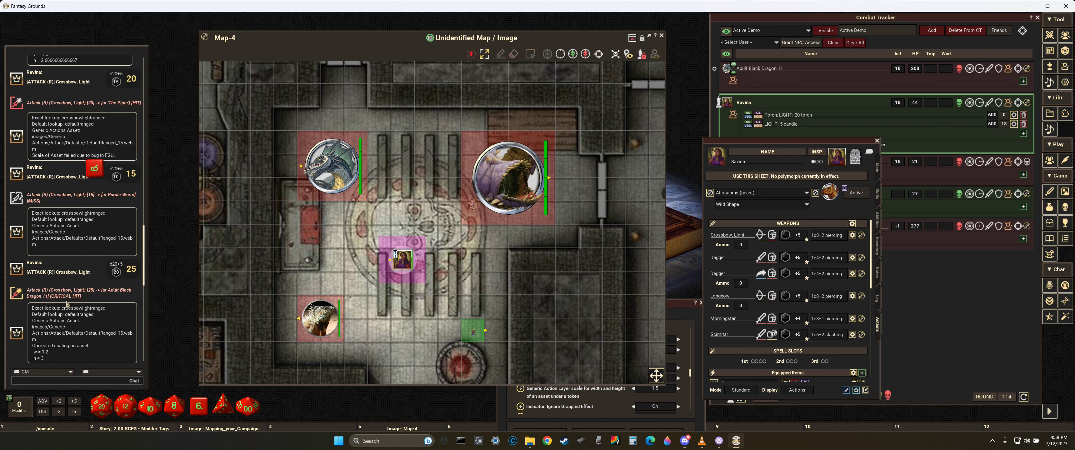
scroll(68, 304, "down", 10)
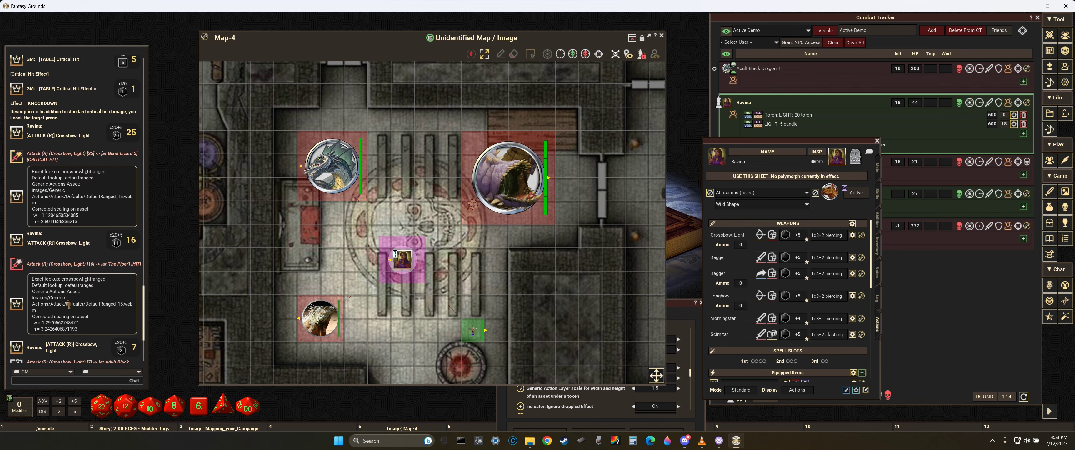
scroll(70, 304, "down", 5)
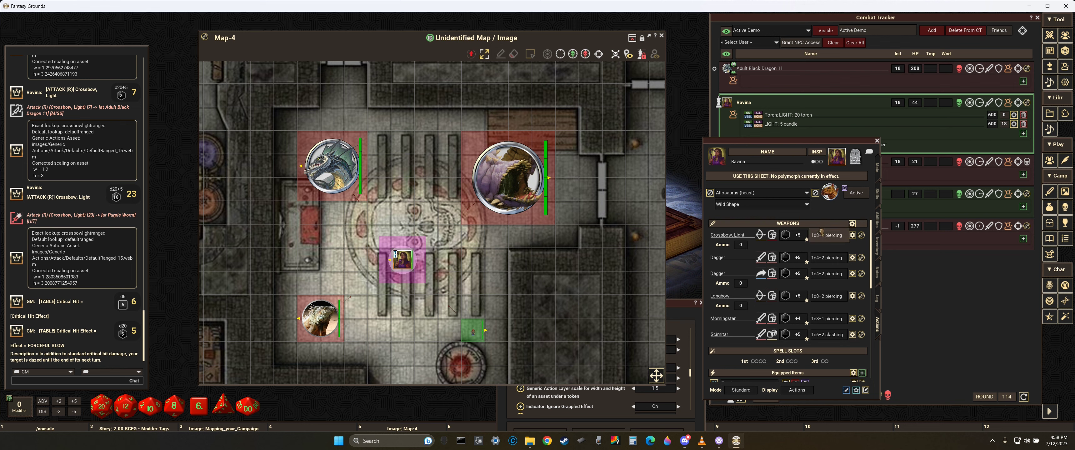
- Roll Light Crossbow damage twice with Ravina against the four targets, and roll Scimitar attacks against them
double_click(820, 236)
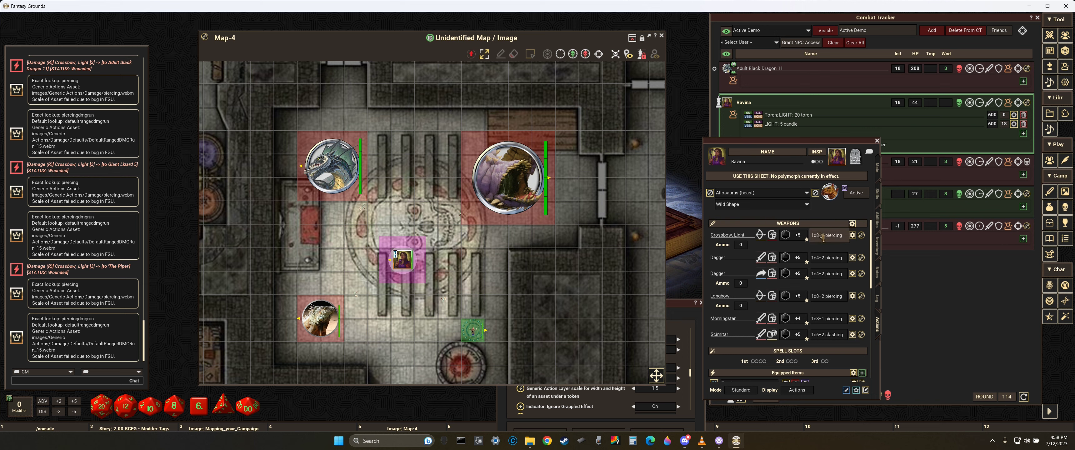
left_click(822, 236)
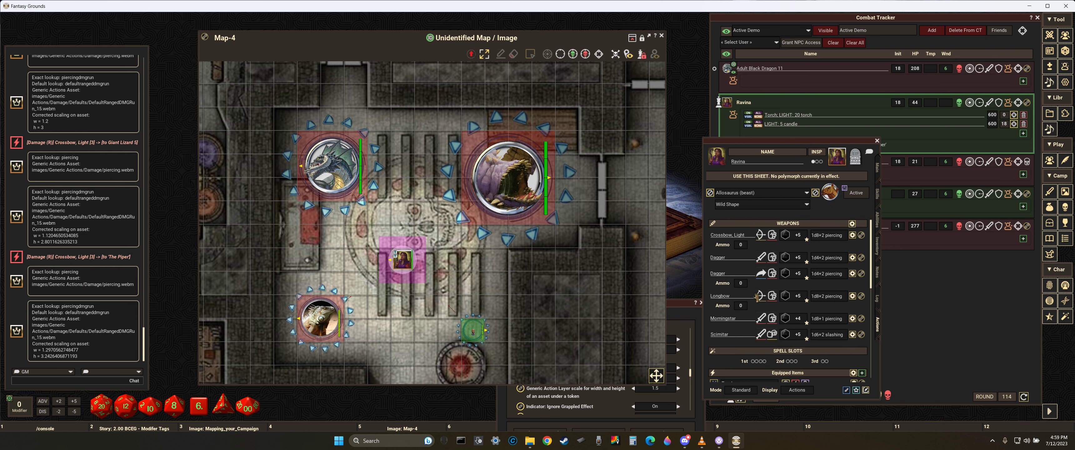
double_click(811, 339)
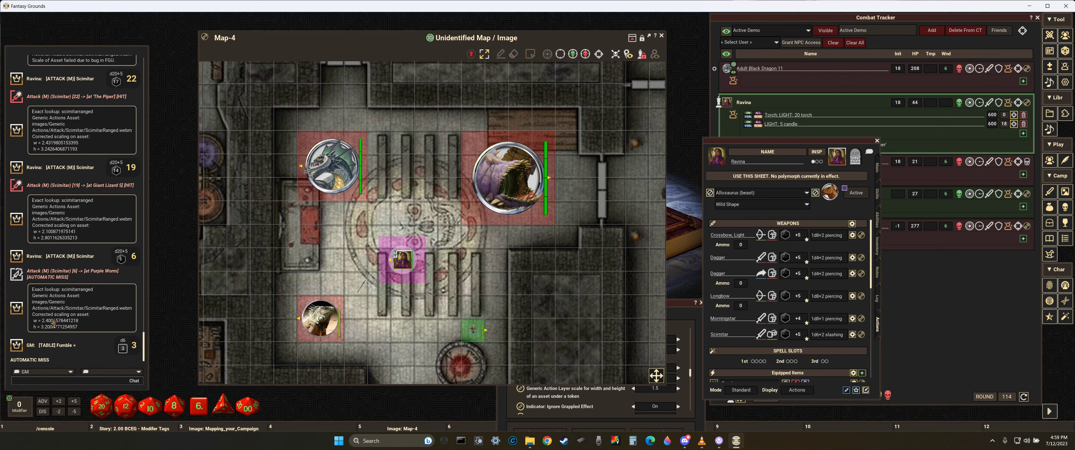
scroll(41, 89, "up", 2)
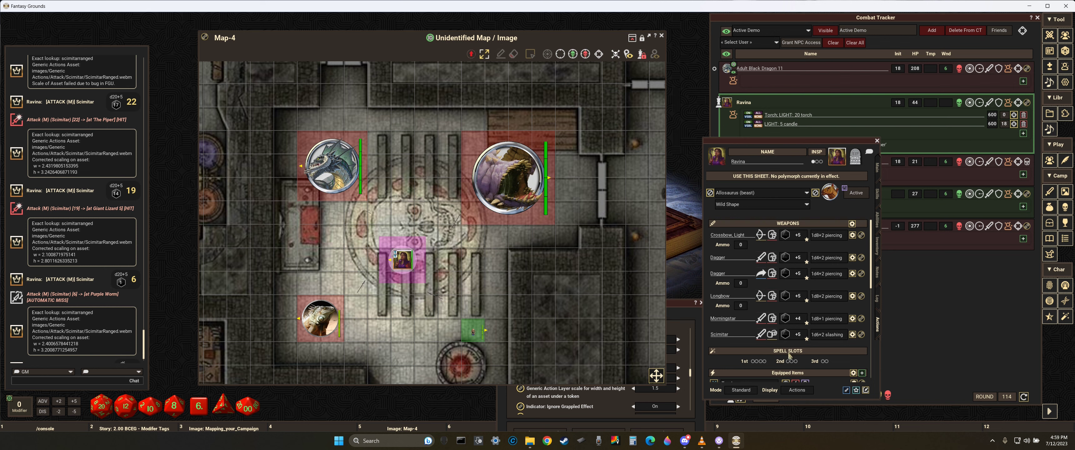
double_click(795, 337)
- Roll Torch attacks from Ravina's equipped items against the four targeted creatures
scroll(810, 321, "down", 5)
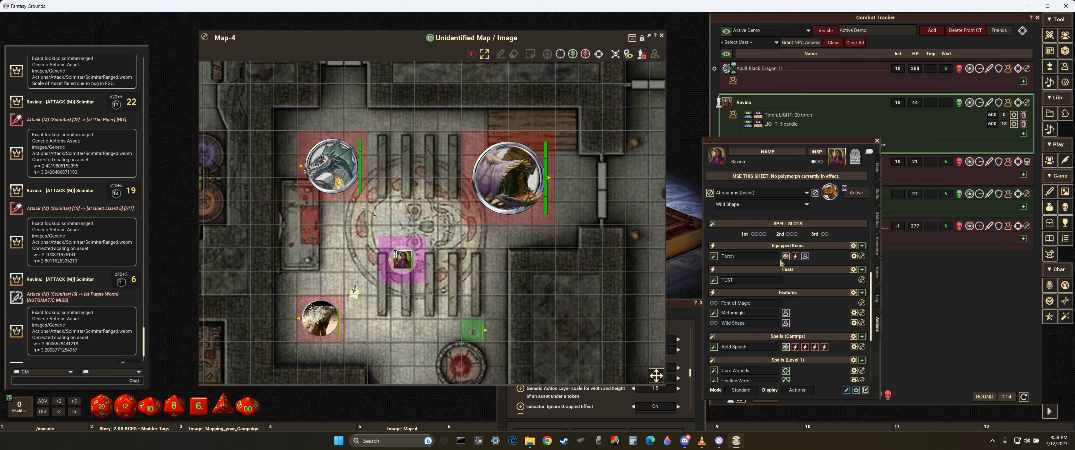
left_click(786, 259)
double_click(787, 256)
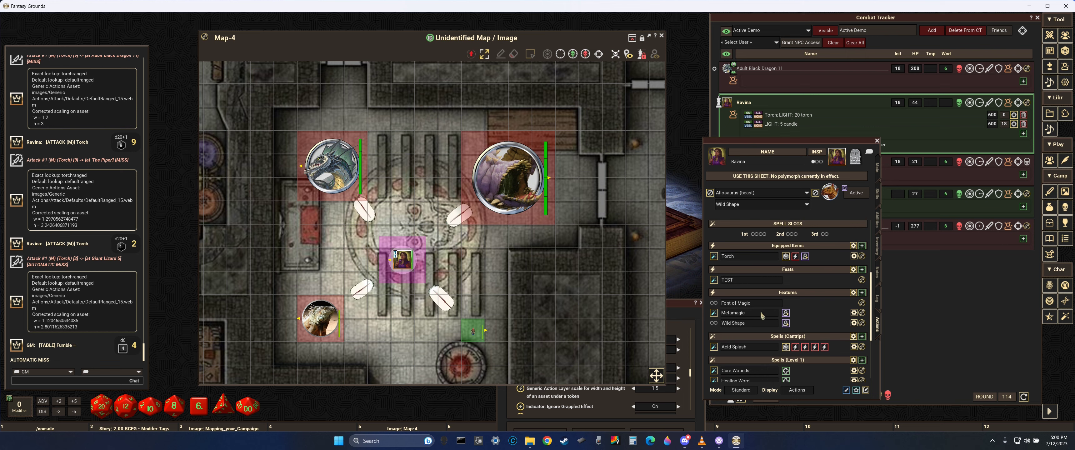
- Cast Fireball twice from Ravina's level 3 spells at the four targets, rolling their Dexterity saves
scroll(787, 332, "down", 4)
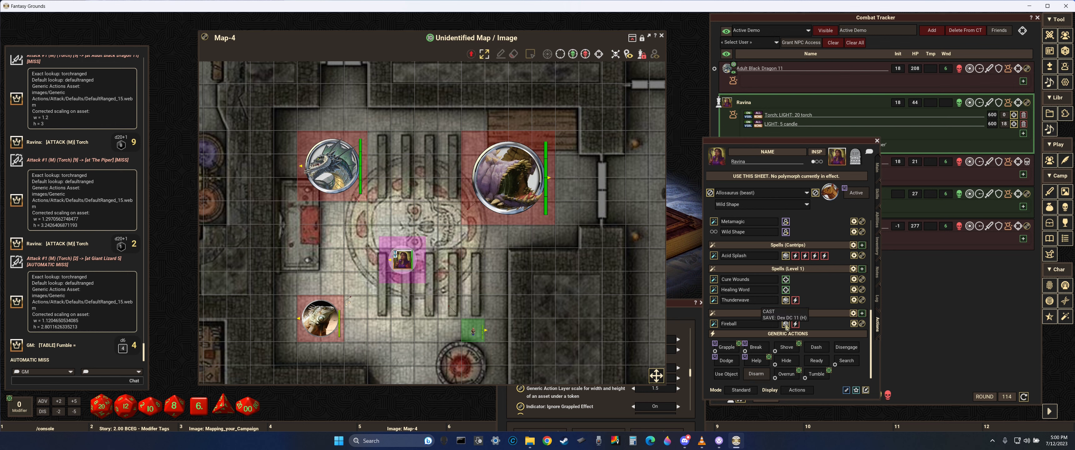
left_click(786, 324)
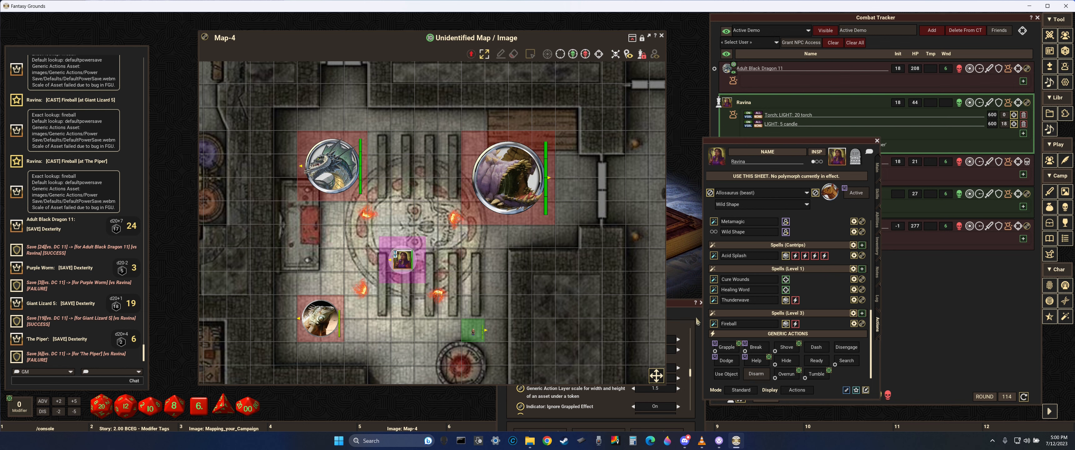
left_click(787, 324)
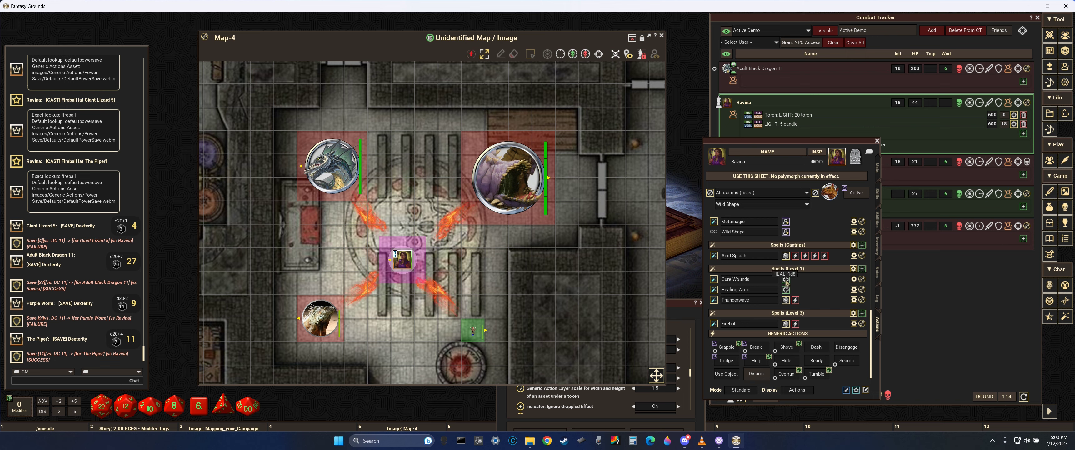
- Roll Cure Wounds healing twice, Healing Word once and Cure Wounds once more on the four targets
left_click(786, 280)
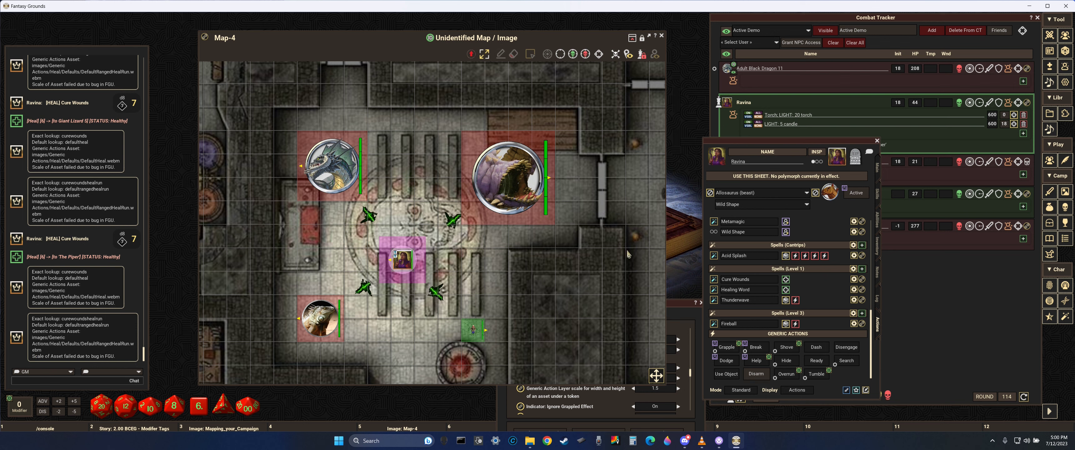
left_click(785, 280)
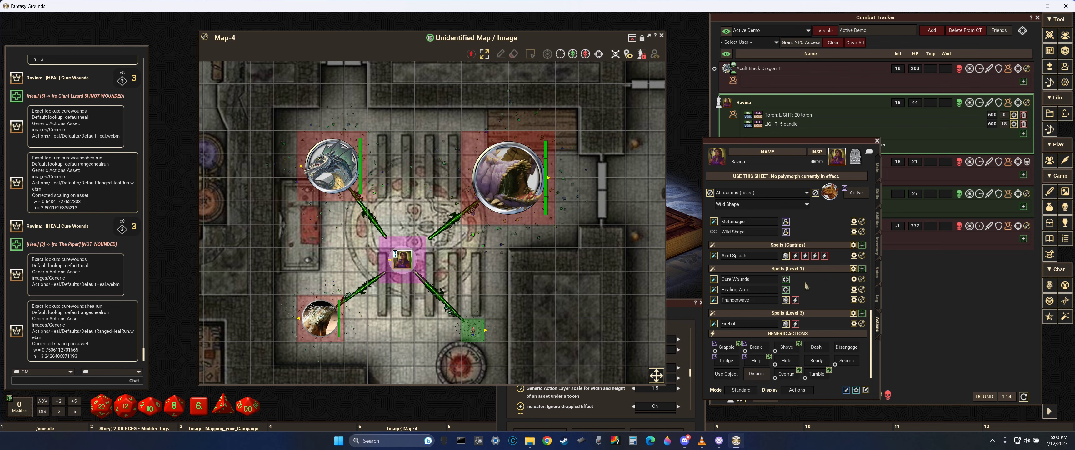
left_click(786, 292)
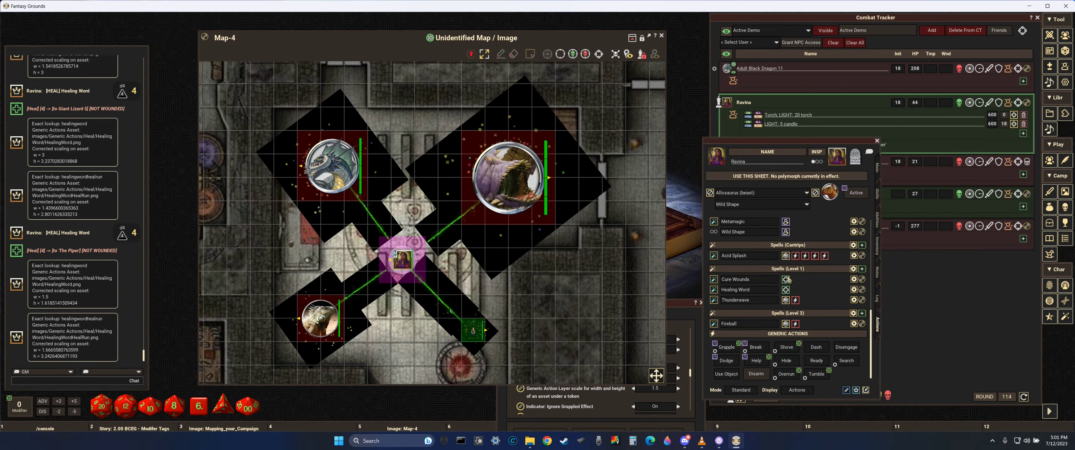
left_click(786, 279)
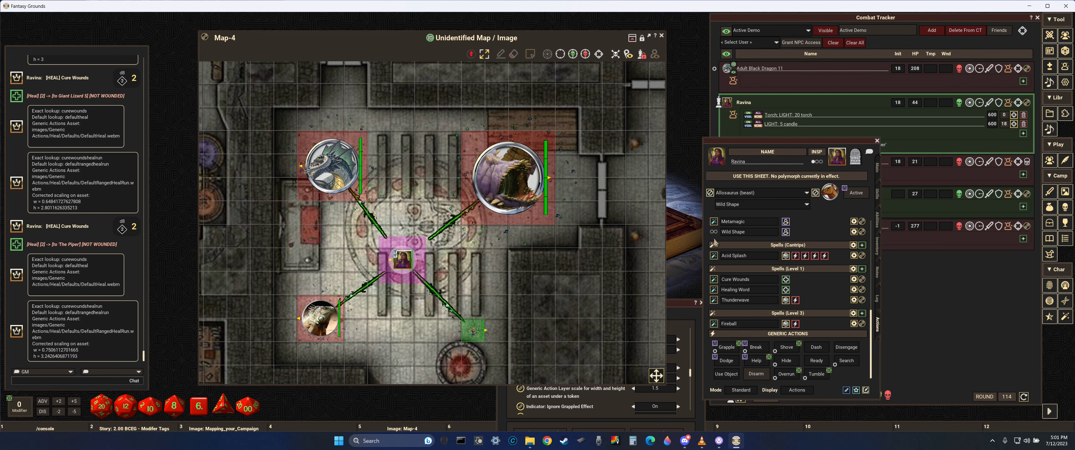
scroll(790, 285, "up", 2)
scroll(790, 285, "up", 10)
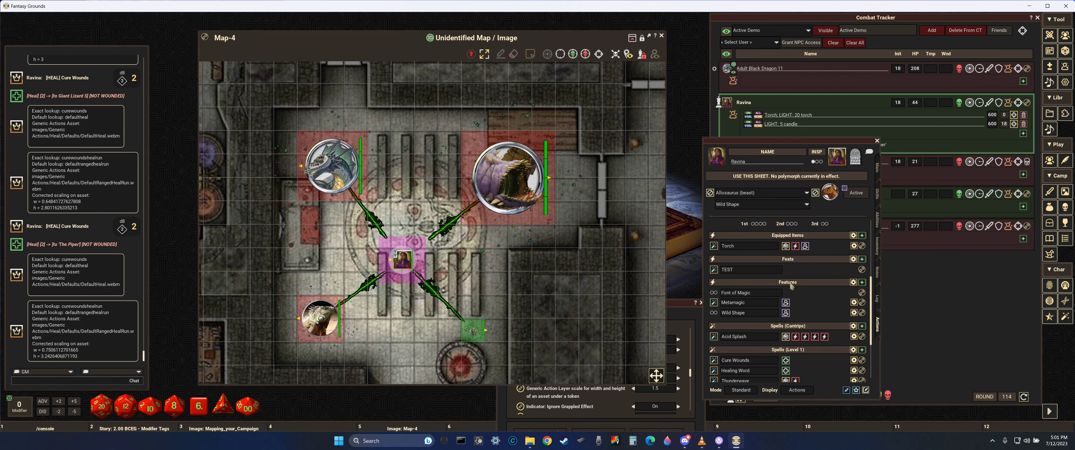
scroll(790, 285, "down", 15)
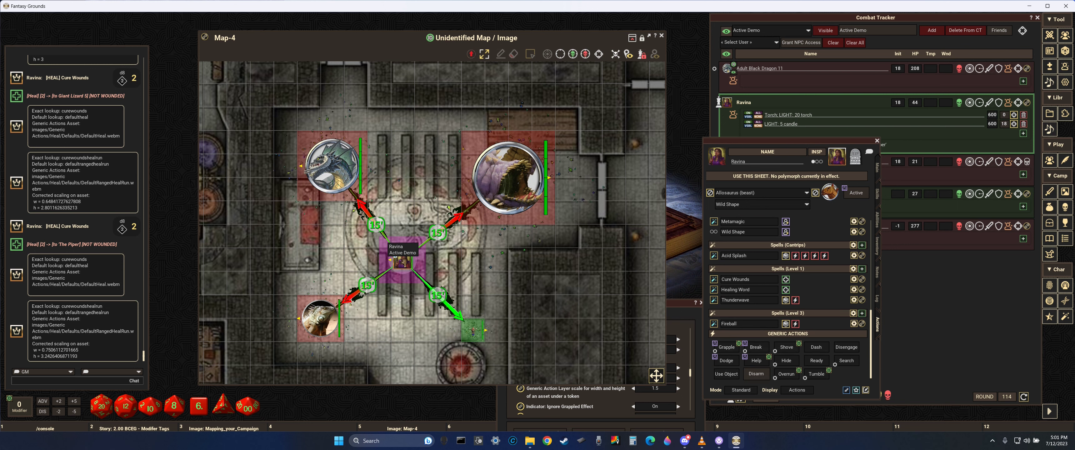
- Clear Ravina's targets and move the Giant Lizard and Purple Worm tokens closer to the Adult Black Dragon
left_click(400, 259)
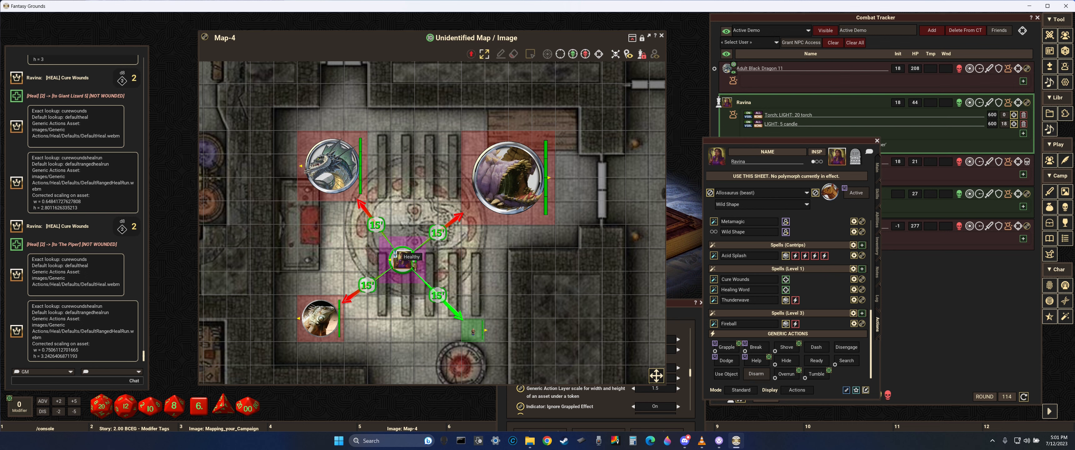
left_click(561, 58)
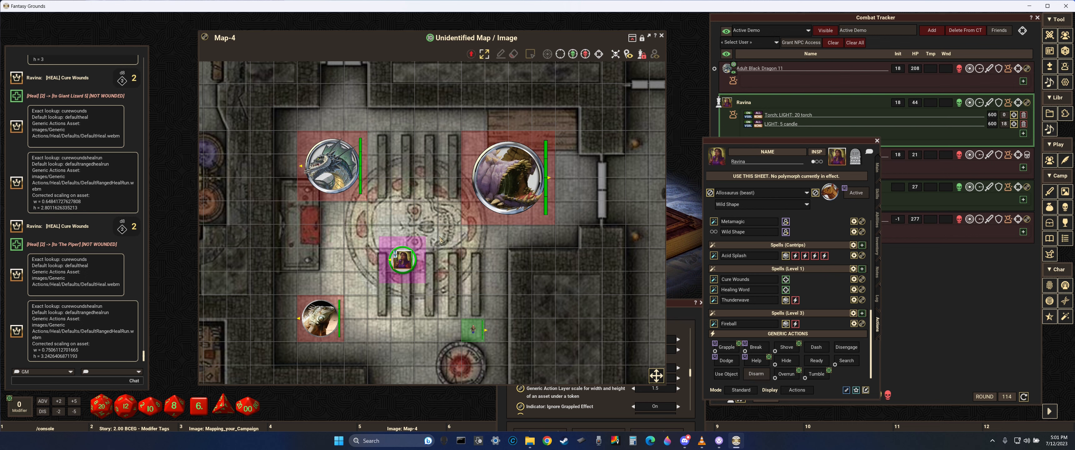
key("alt")
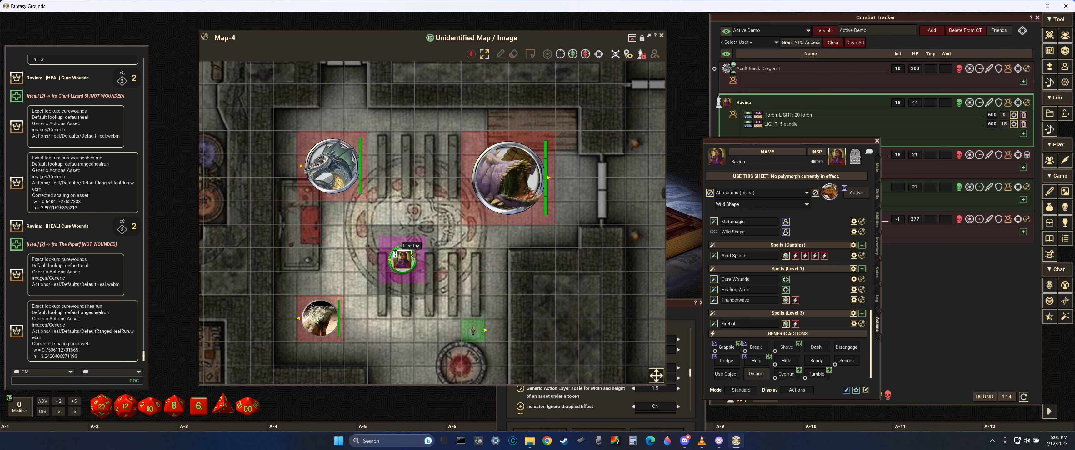
left_click_drag(320, 317, 321, 247)
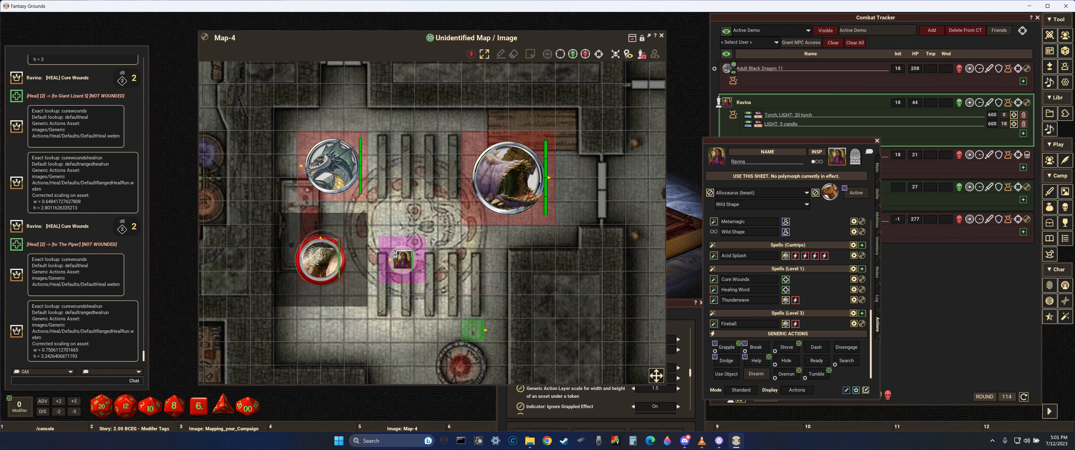
left_click_drag(498, 186, 426, 175)
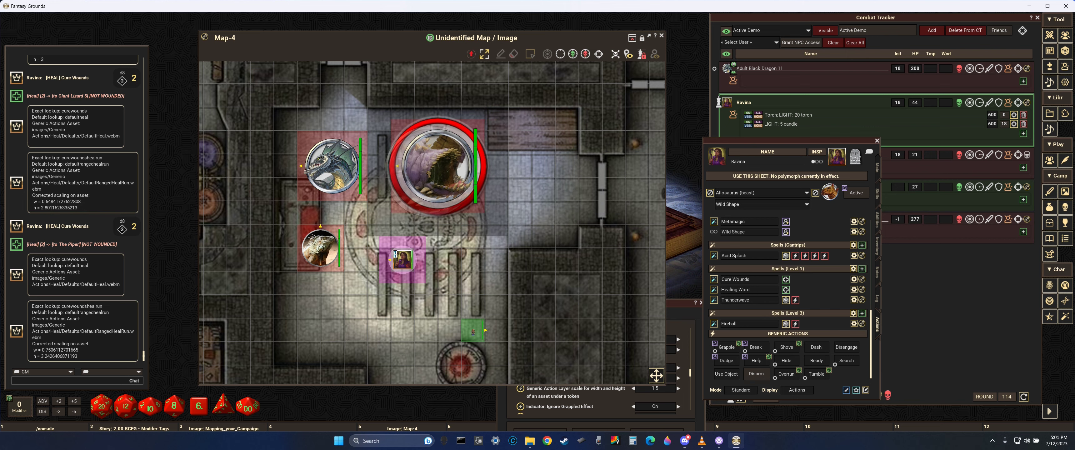
- Draw a 45-foot cone pointer from Ravina over the dragon and Purple Worm, and move the Giant Lizard into it
key("alt")
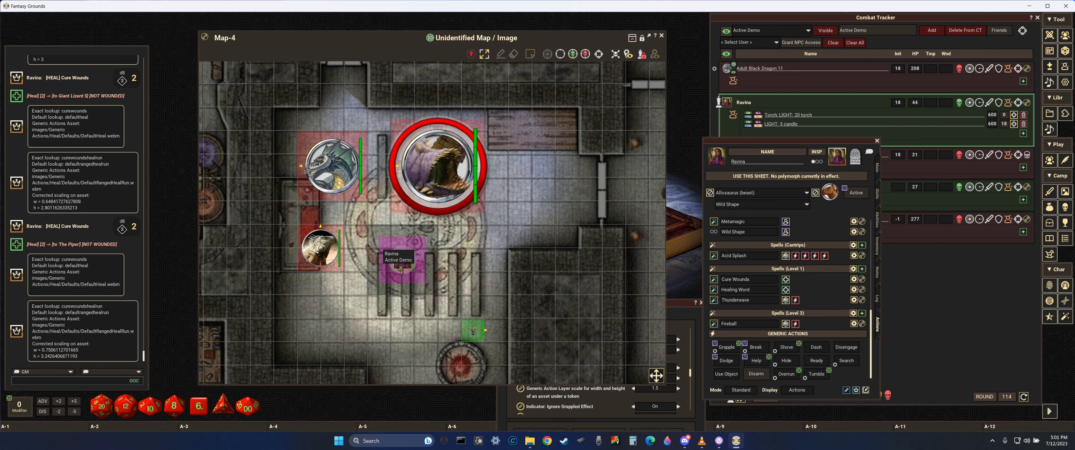
left_click_drag(401, 267, 342, 124)
key("alt")
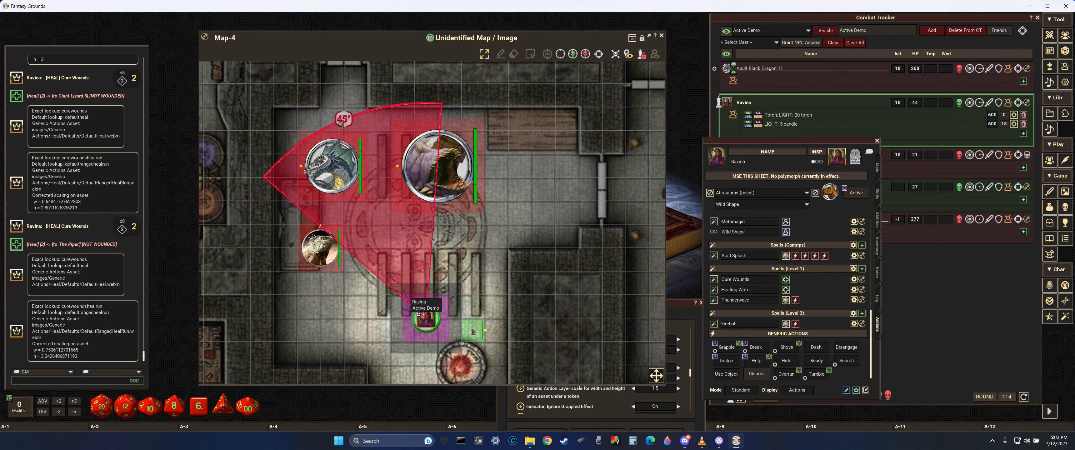
left_click_drag(312, 249, 334, 239)
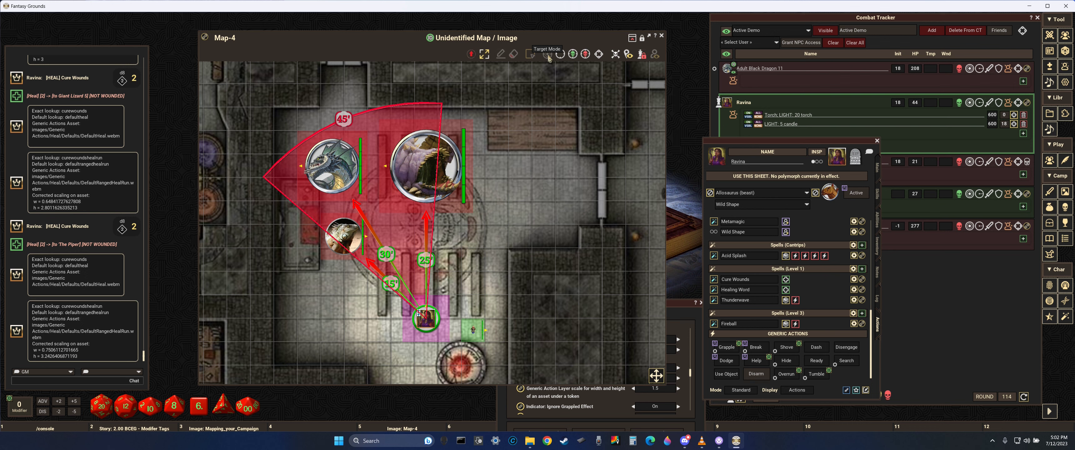
- Target the dragon, Purple Worm and Giant Lizard inside the cone with Ravina and cast Fireball three times
left_click(548, 57)
left_click(547, 57)
left_click(786, 326)
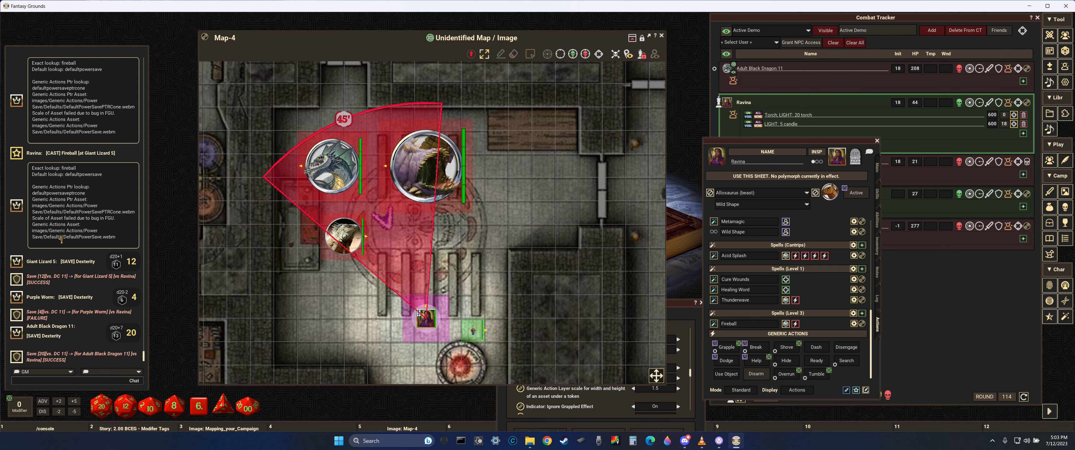
left_click(786, 325)
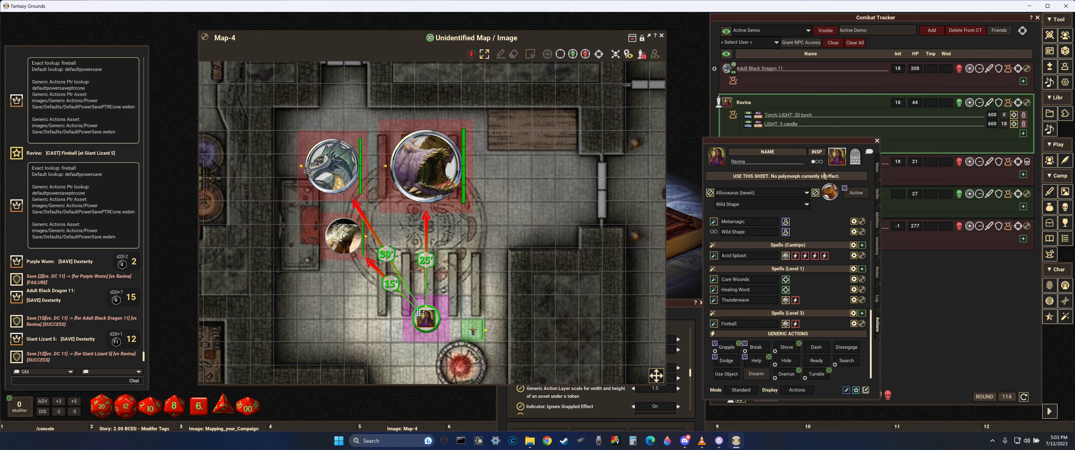
left_click(785, 324)
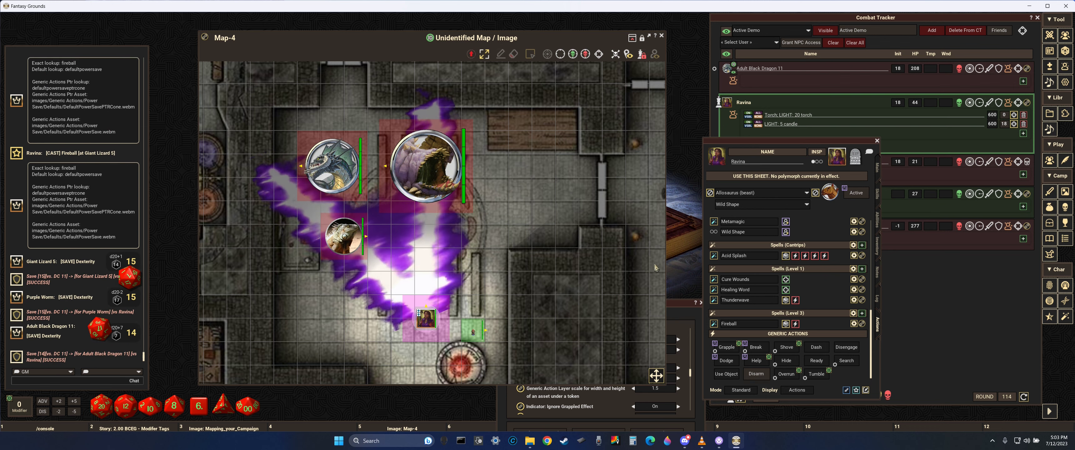
- Show the map's layers list and cast Fireball twice more at the three targeted creatures
left_click(655, 54)
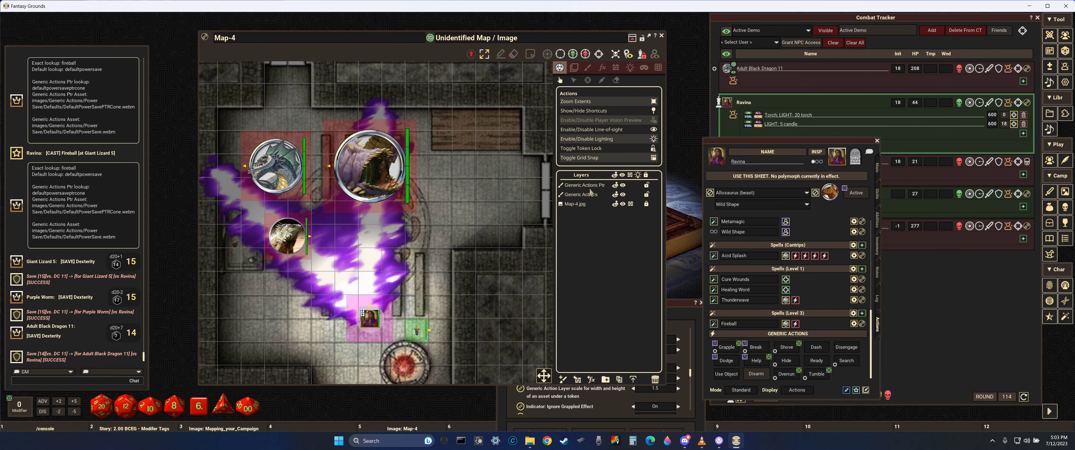
left_click_drag(590, 191, 584, 195)
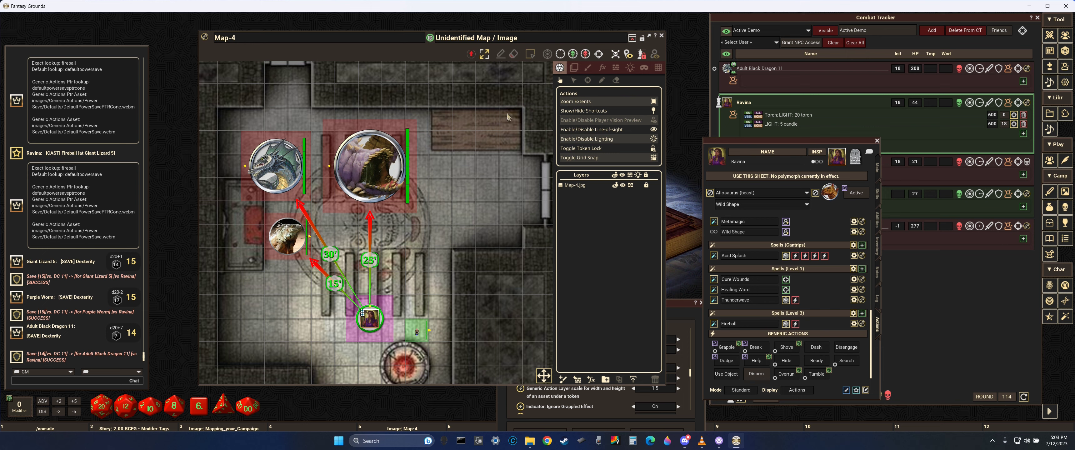
left_click(786, 323)
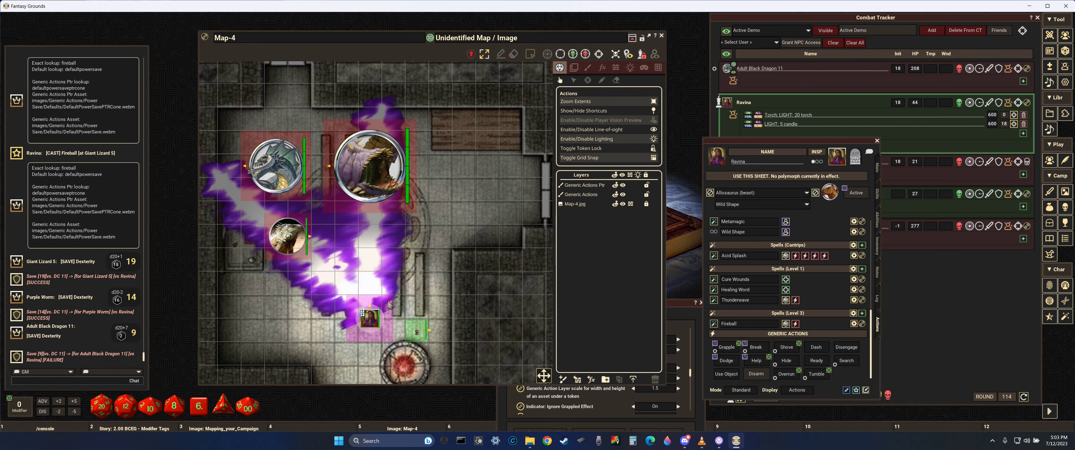
mouse_move(362, 316)
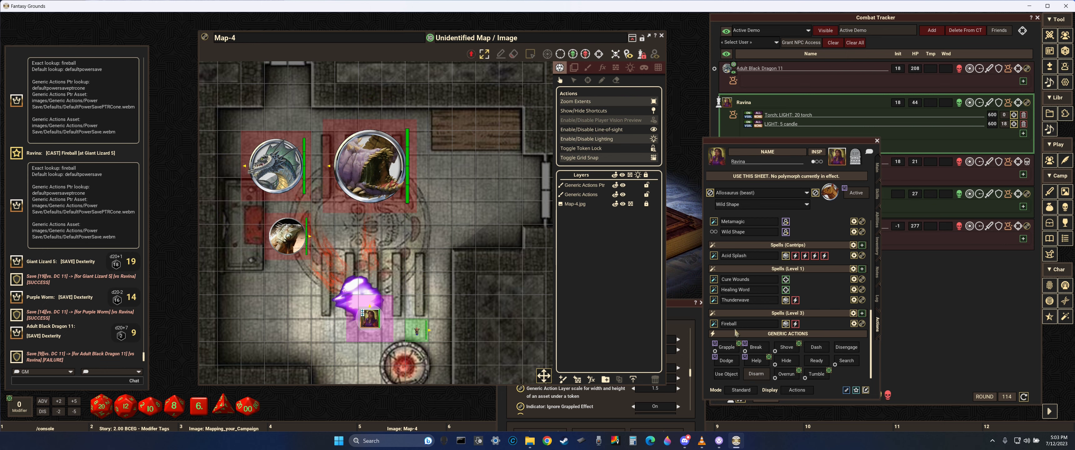
left_click(778, 326)
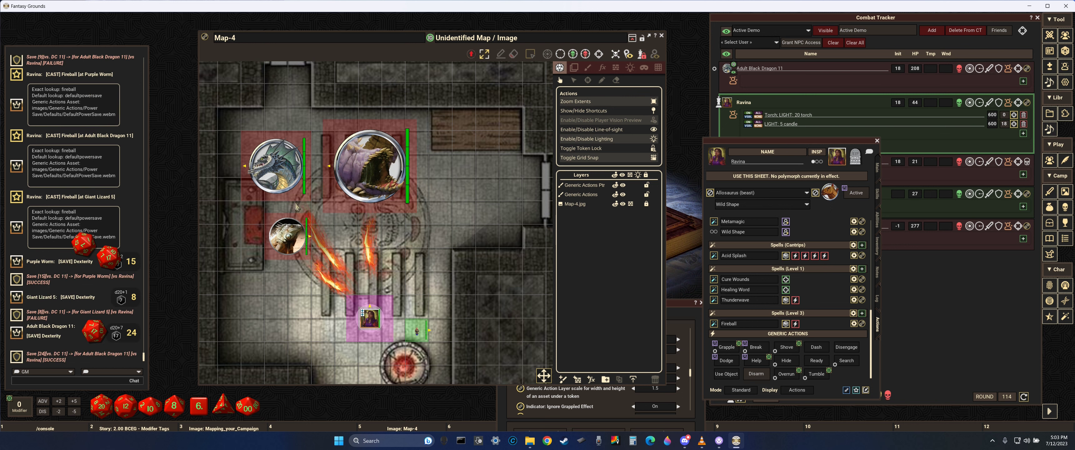
- Draw a 15-foot circle pointer on the map covering the dragon, the Giant Lizard and part of the Purple Worm
key("ctrl")
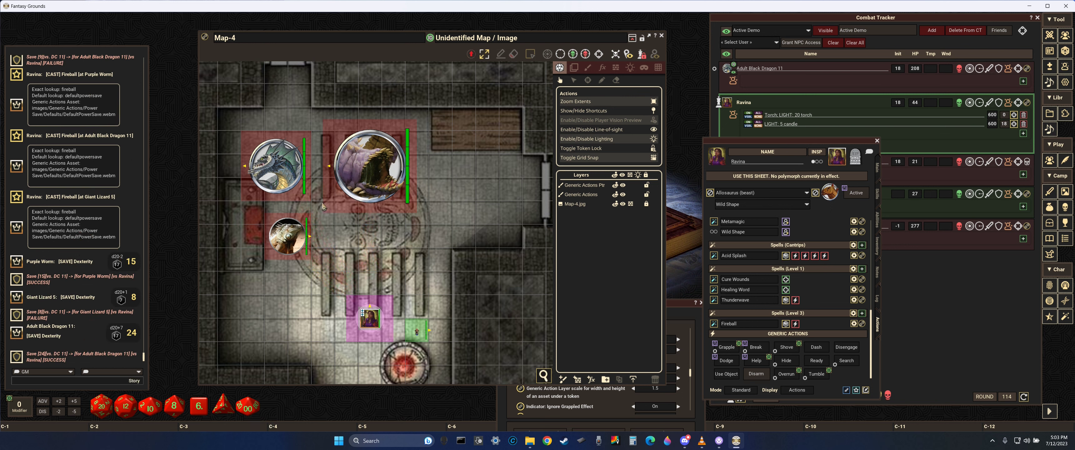
left_click_drag(326, 214, 364, 156)
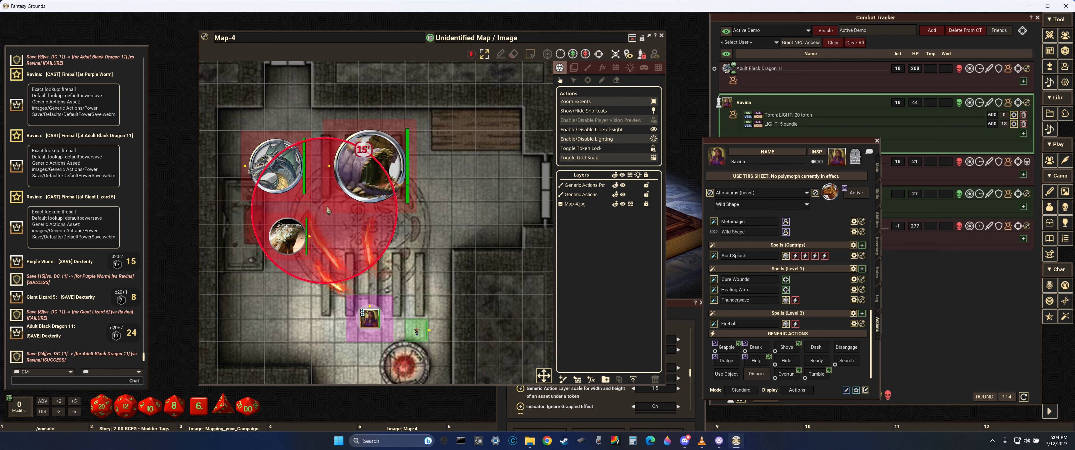
left_click_drag(325, 214, 314, 192)
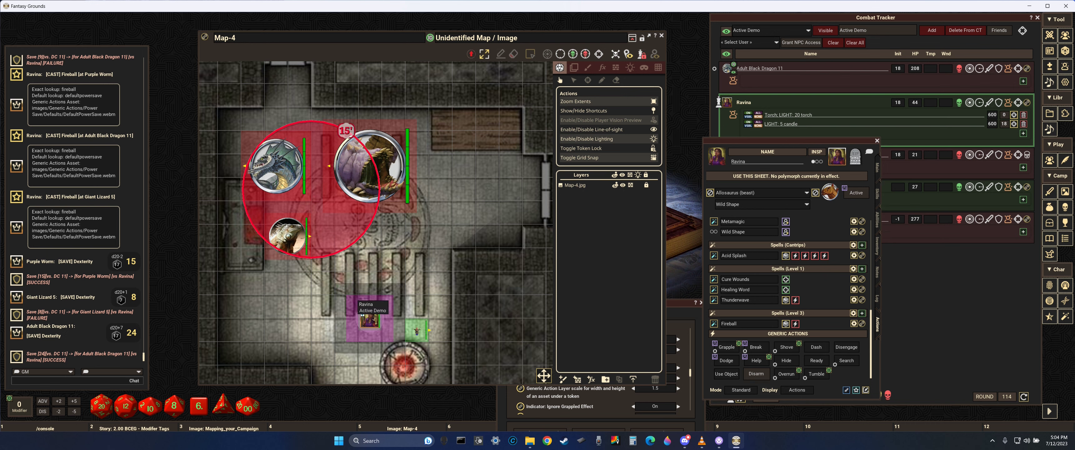
- Target the creatures inside the circle with Ravina and cast Fireball at them twice
left_click(551, 57)
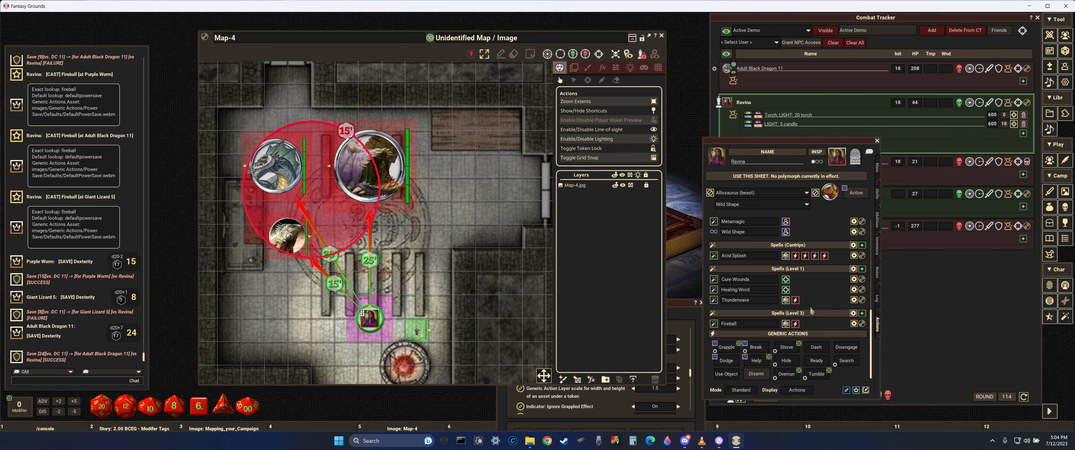
left_click(786, 323)
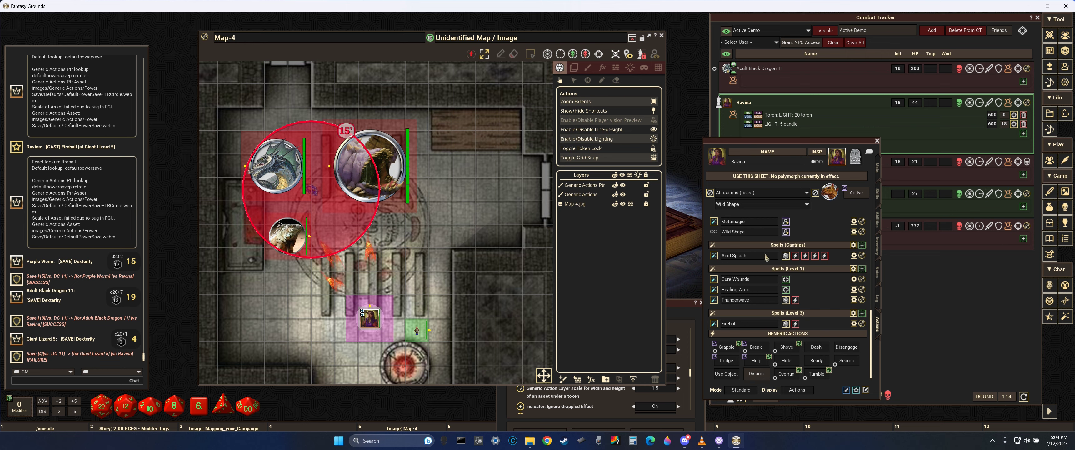
left_click(786, 324)
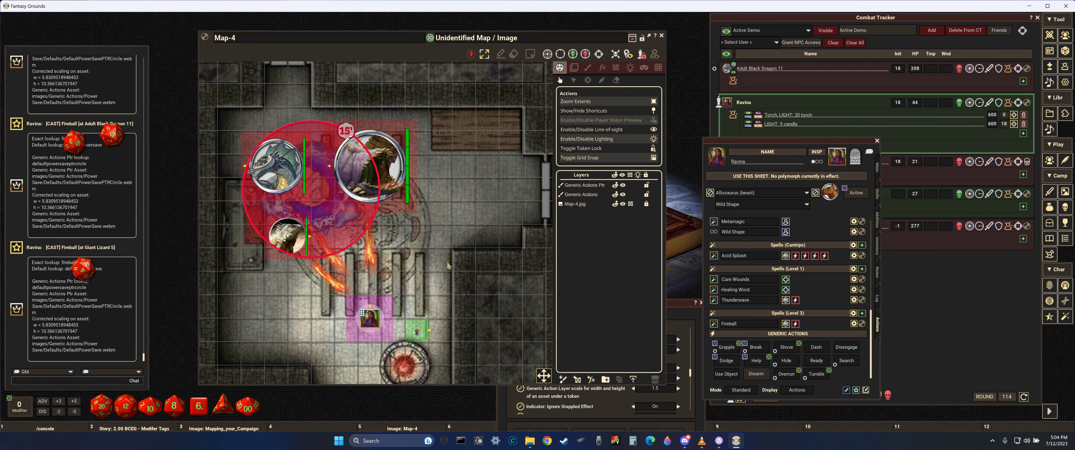